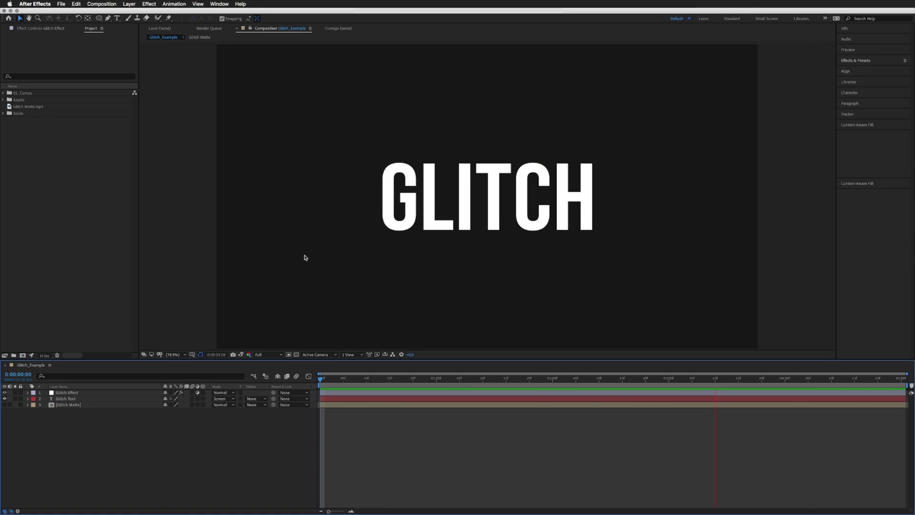
Step: Stop the preview and build a new Glitch Matte 2 composition from the Glitch Matte.mp4 footage
key(space)
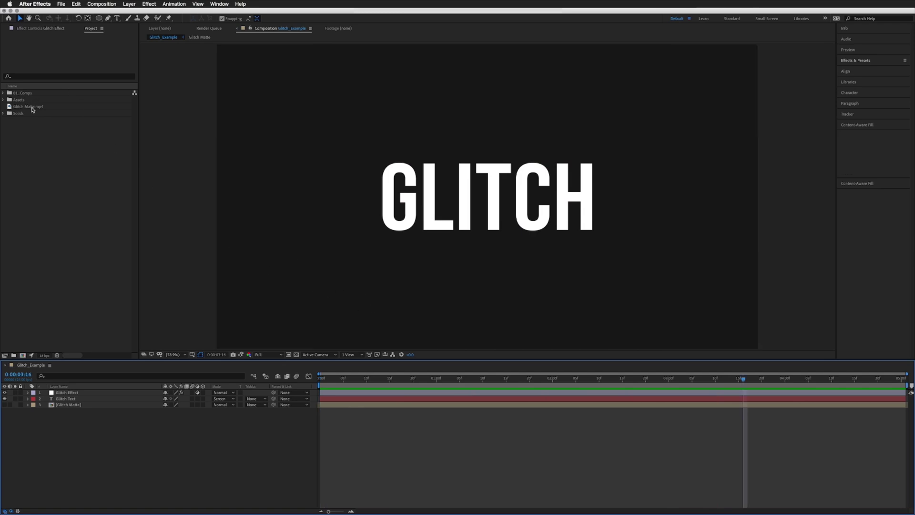
click(36, 107)
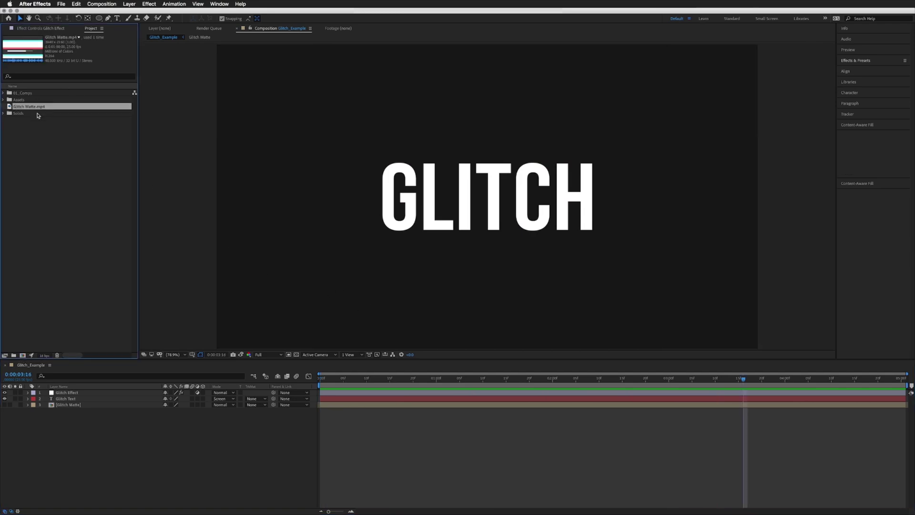
drag(24, 108, 23, 355)
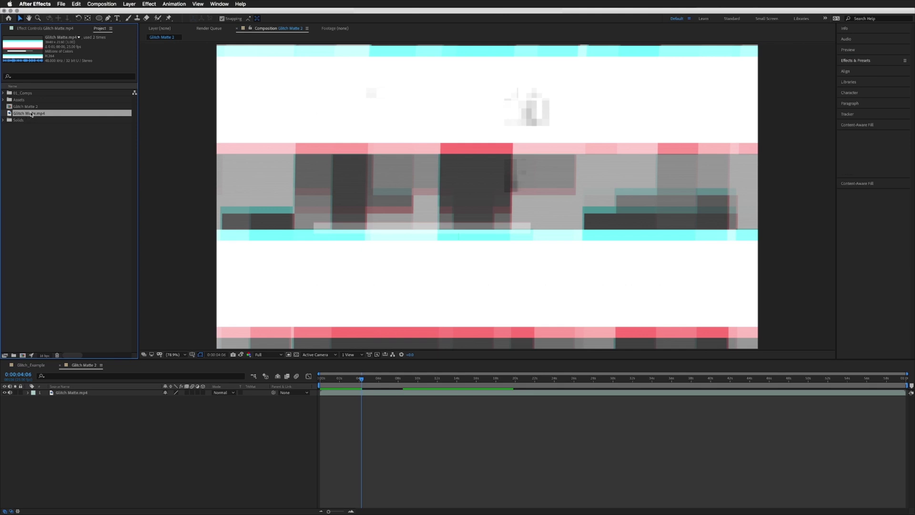
Step: Drag Glitch Matte.mp4 to the new-composition icon again, then close its context menu without choosing anything
drag(33, 115, 26, 356)
right_click(38, 114)
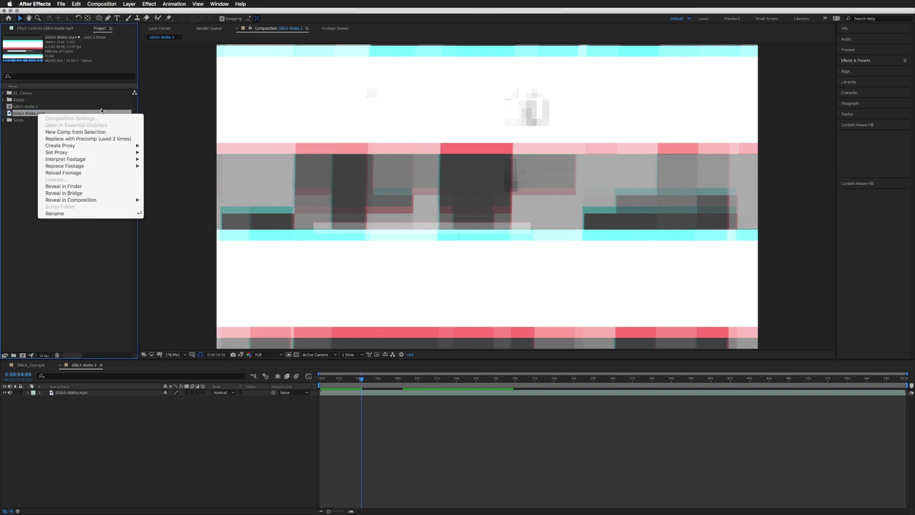
click(8, 142)
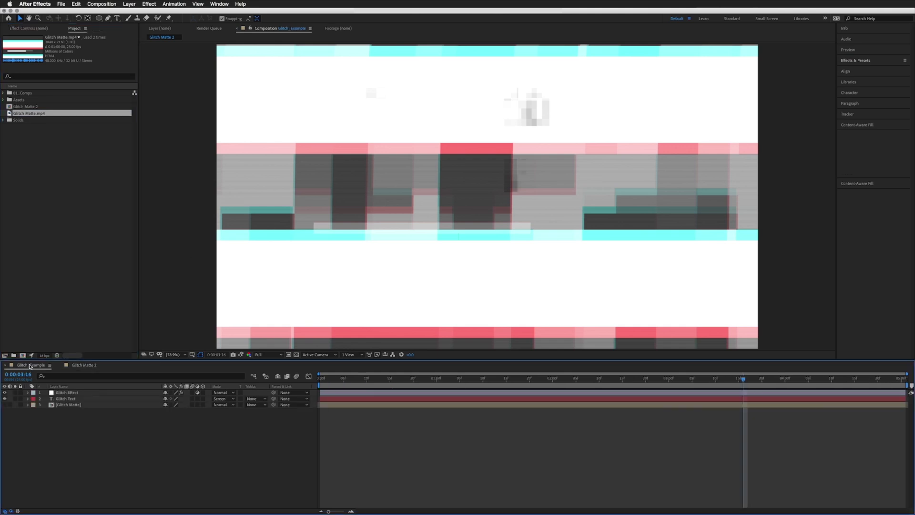
Step: Delete the Glitch Effect and Glitch Matte layers, keeping only Glitch Text, and rewind the timeline
super+click(68, 406)
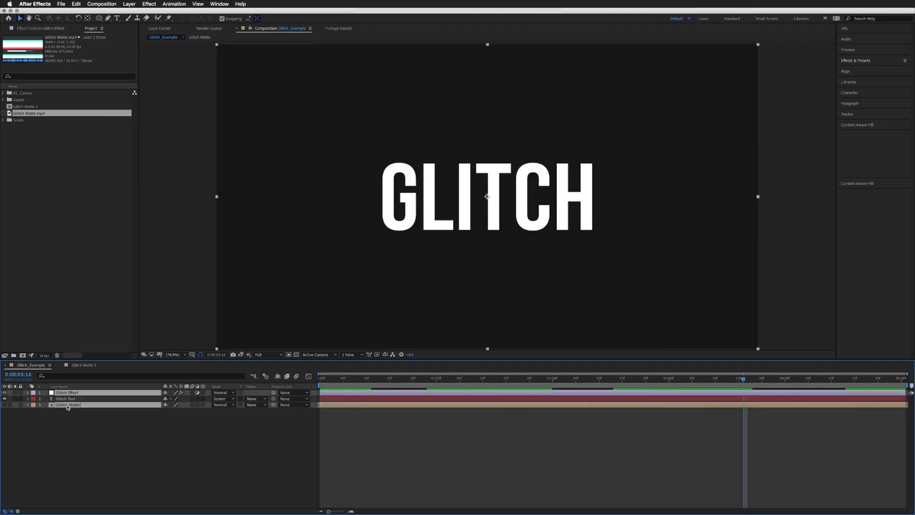
key(Delete)
click(62, 392)
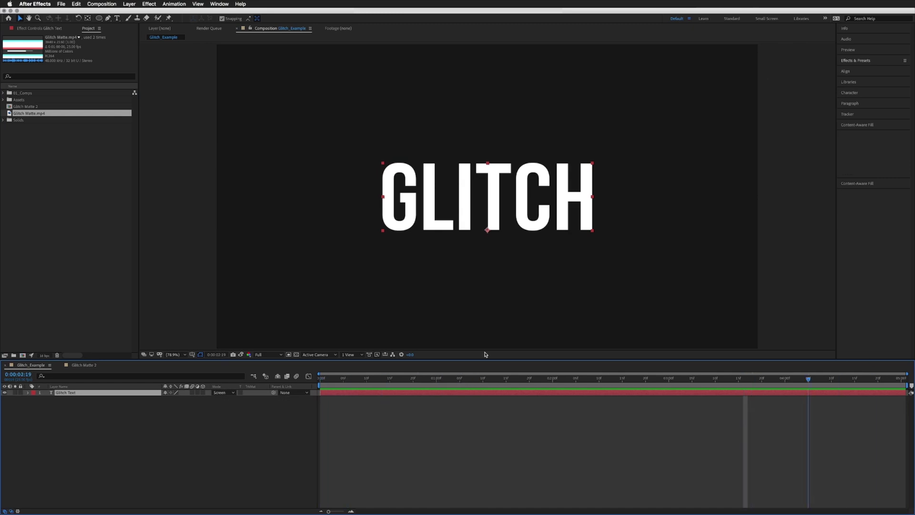
key(Home)
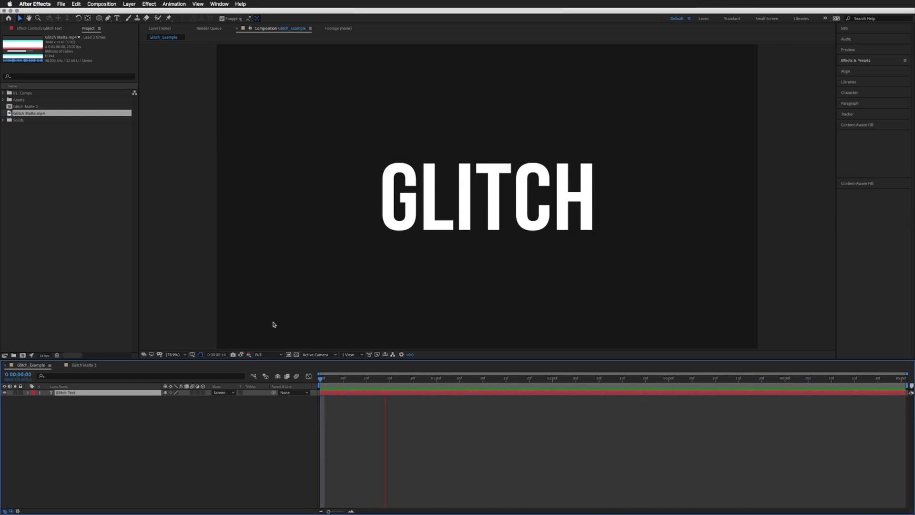
key(space)
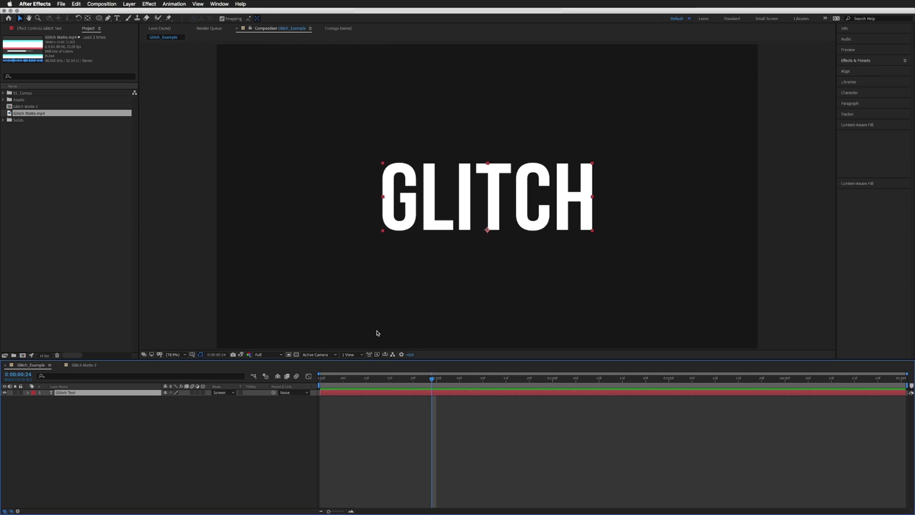
Step: Add the Glitch Matte 2 composition as a layer below the text and hide it
click(23, 107)
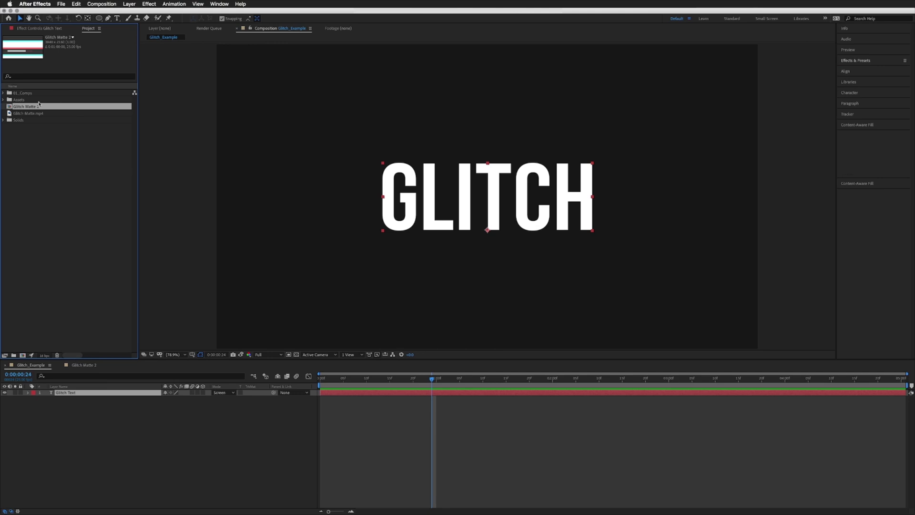
drag(30, 110, 84, 453)
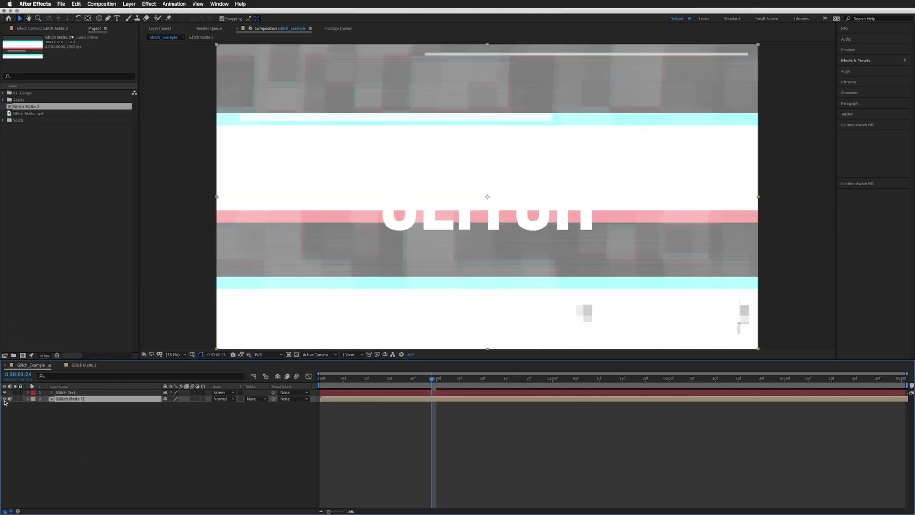
click(5, 399)
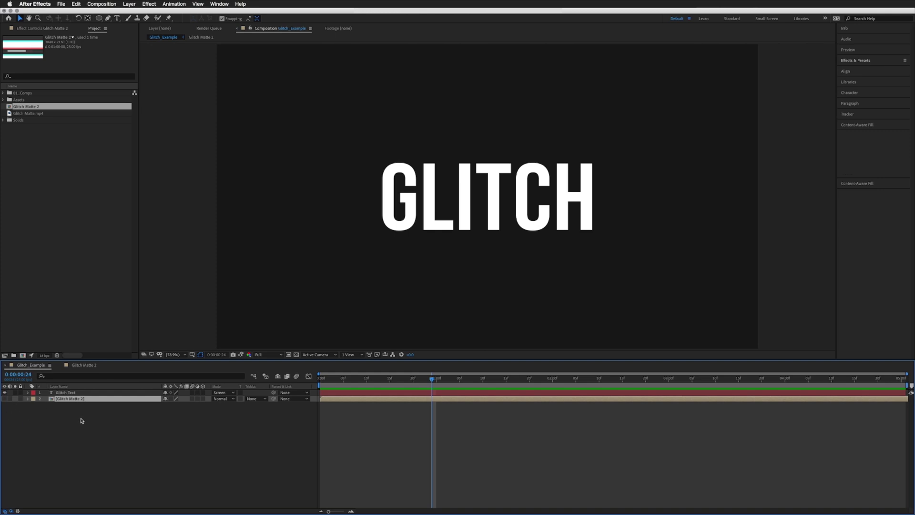
Step: Add a new adjustment layer and rename it Glitch
click(22, 404)
click(126, 5)
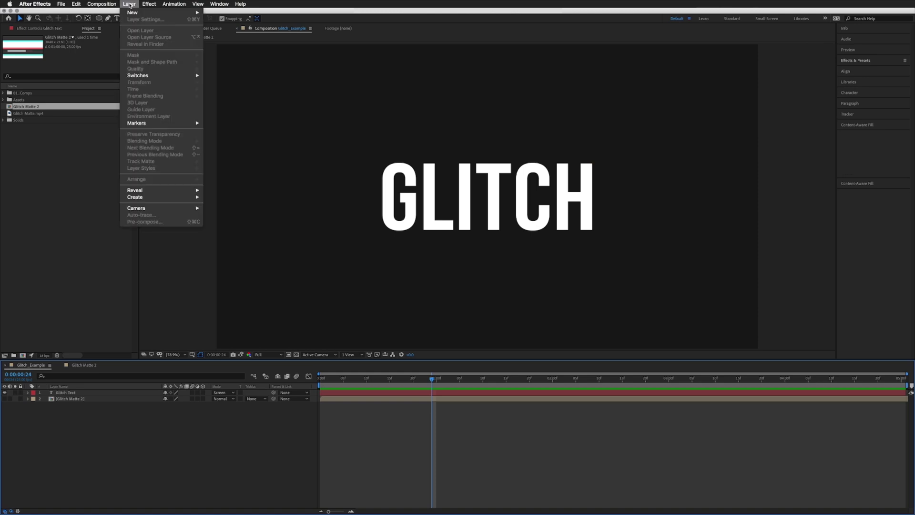
mouse_move(139, 13)
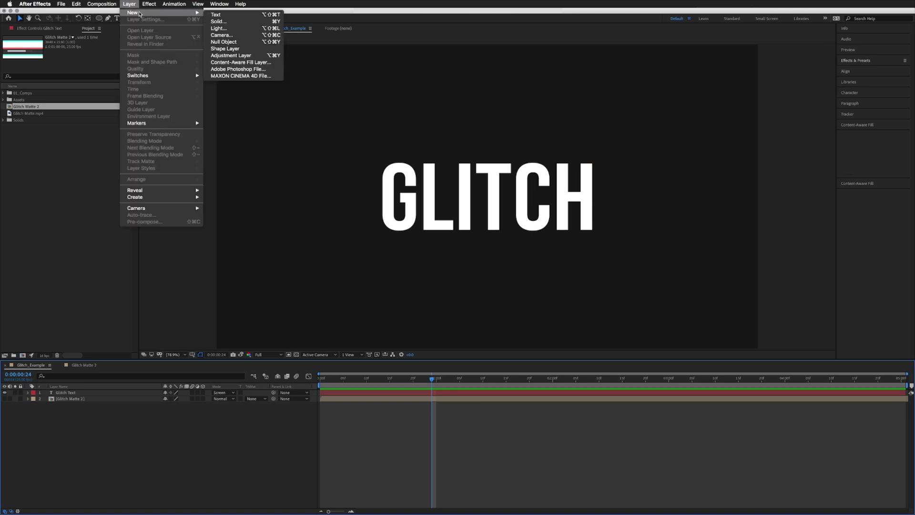
click(249, 56)
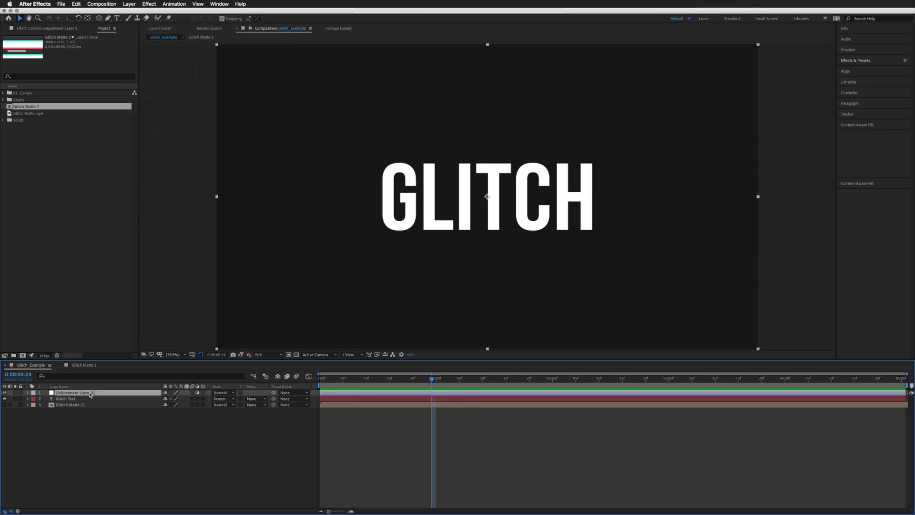
key(Return)
text(Glitch)
key(Return)
Step: Find Displacement Map by searching 'displac' and apply it to the Glitch layer
click(856, 60)
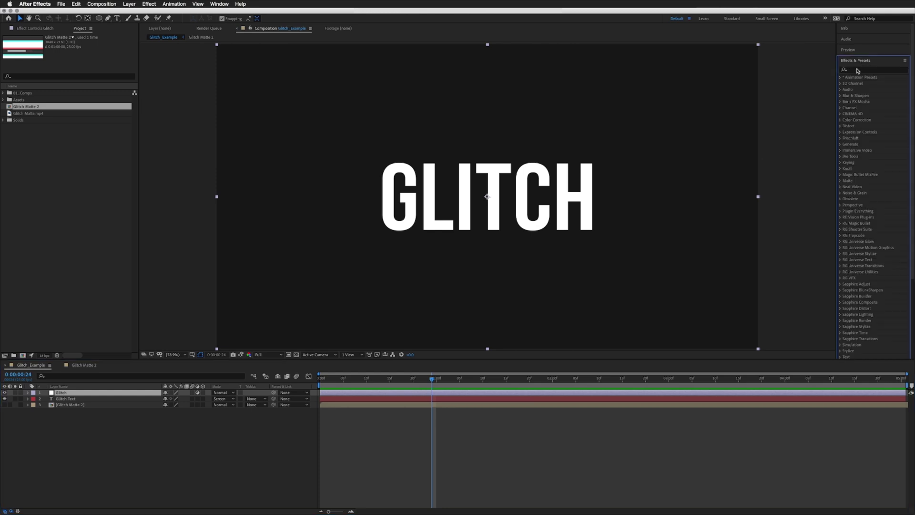
click(853, 70)
text(d)
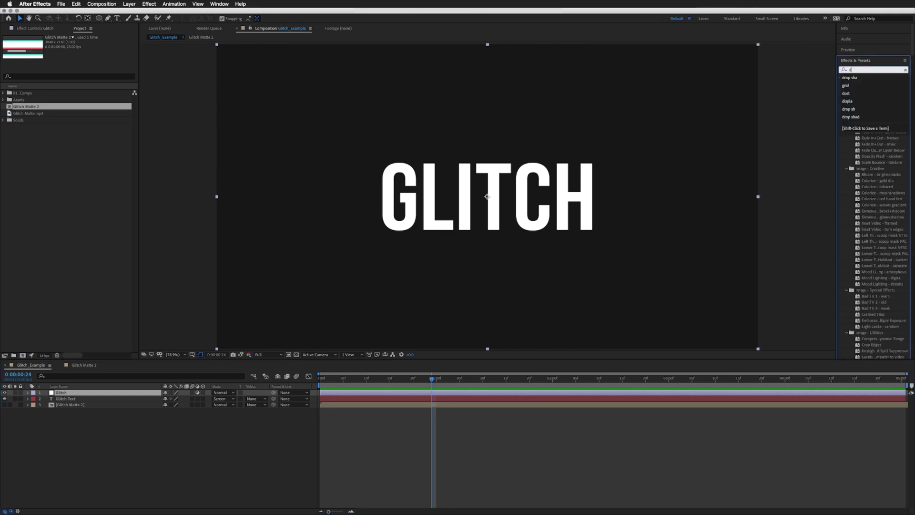
text(isplace)
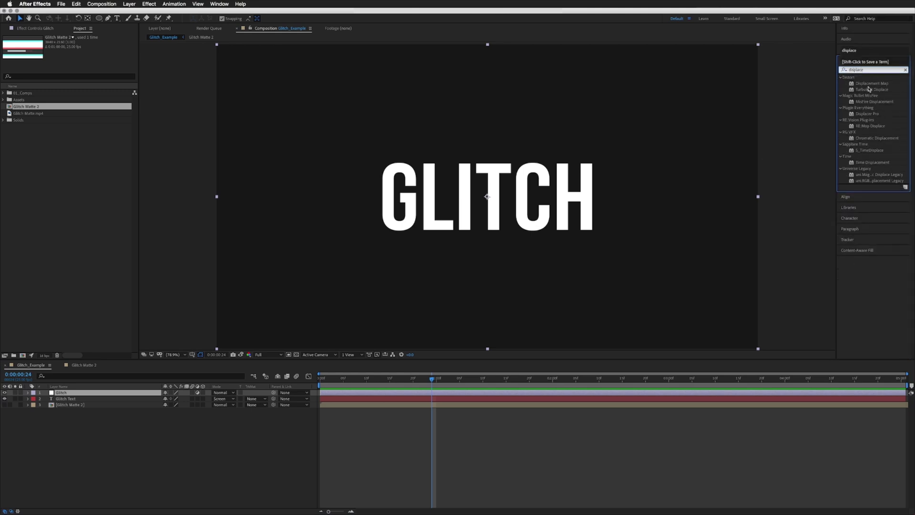
click(866, 85)
drag(866, 86, 75, 391)
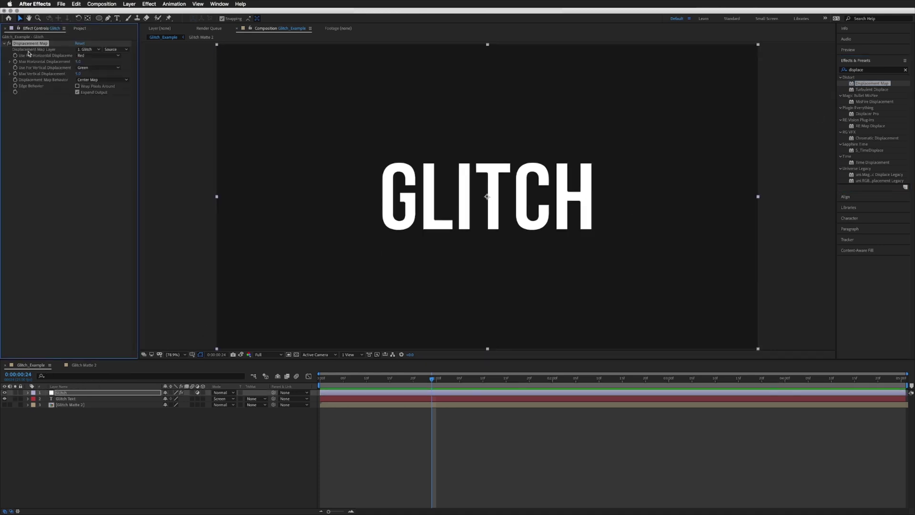
Step: Set Displacement Map to use Glitch Matte 2, raising horizontal displacement to 92 and vertical to 28
click(95, 49)
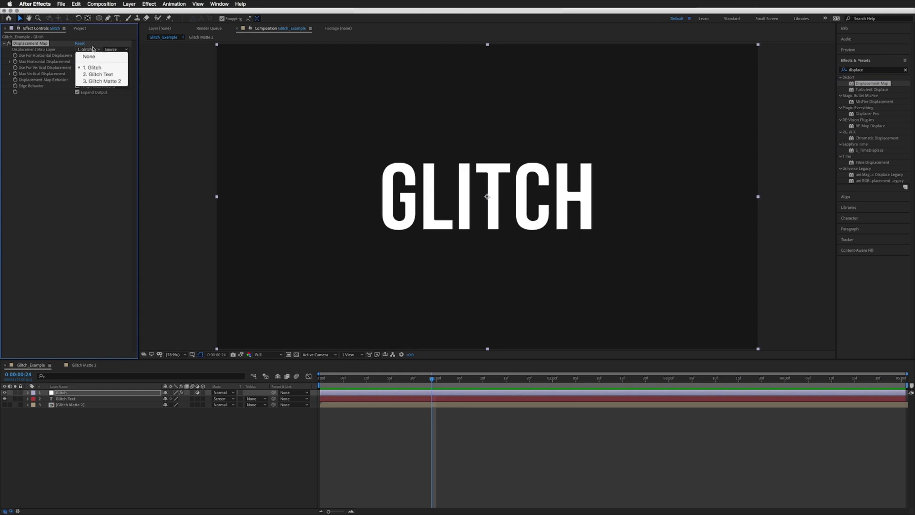
click(103, 81)
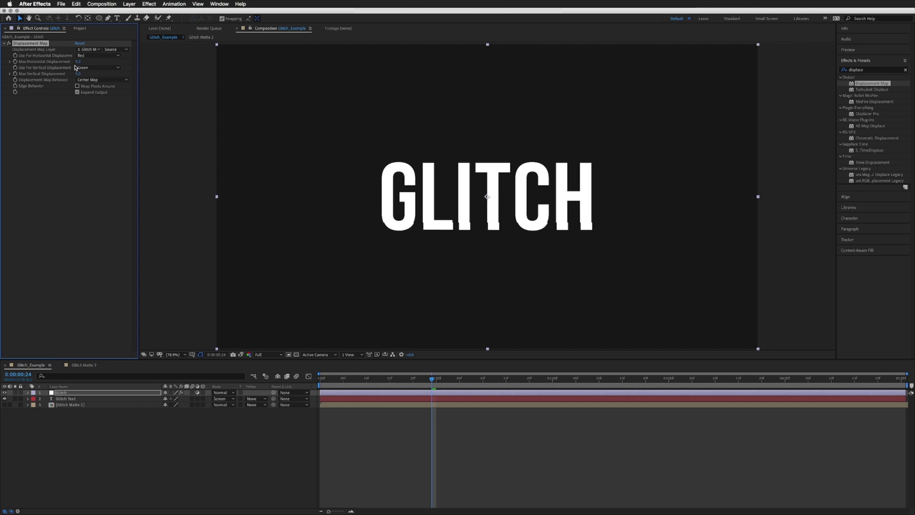
drag(77, 62, 108, 60)
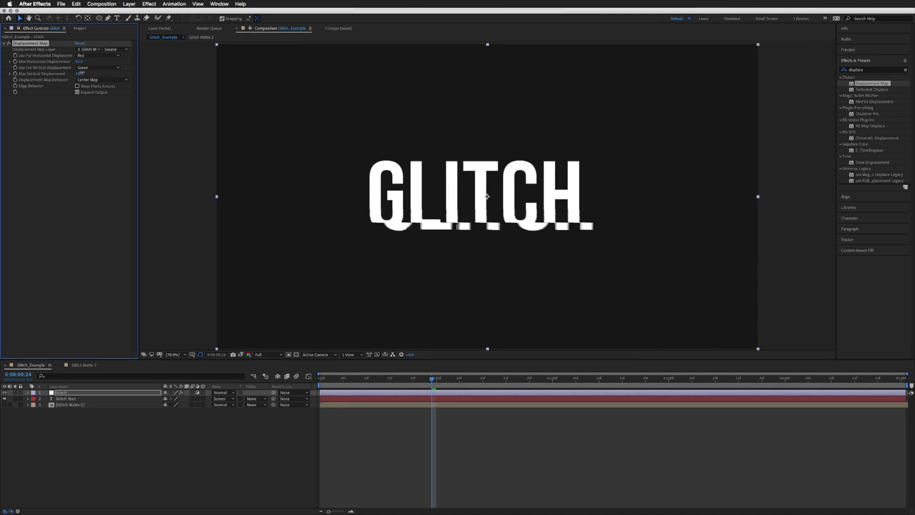
drag(82, 72, 85, 72)
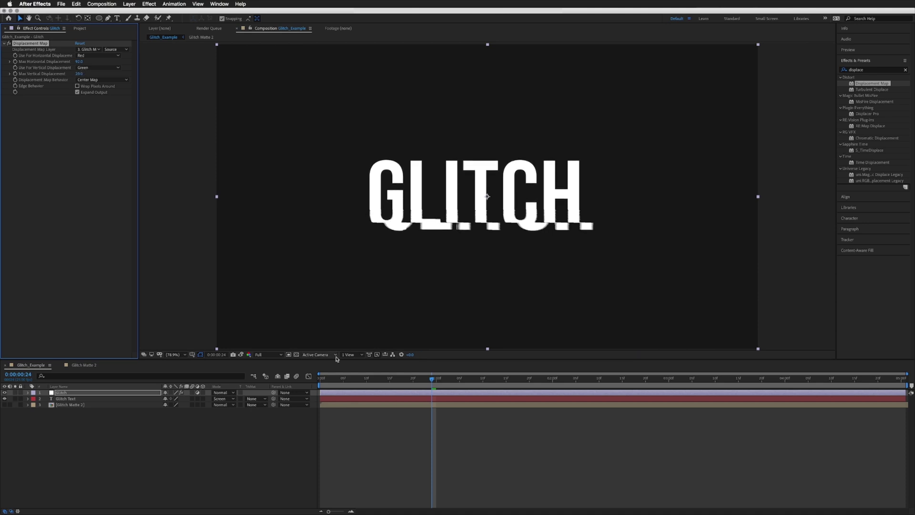
Step: Preview the glitch animation, then switch to the Glitch Matte 2 composition
click(414, 448)
key(space)
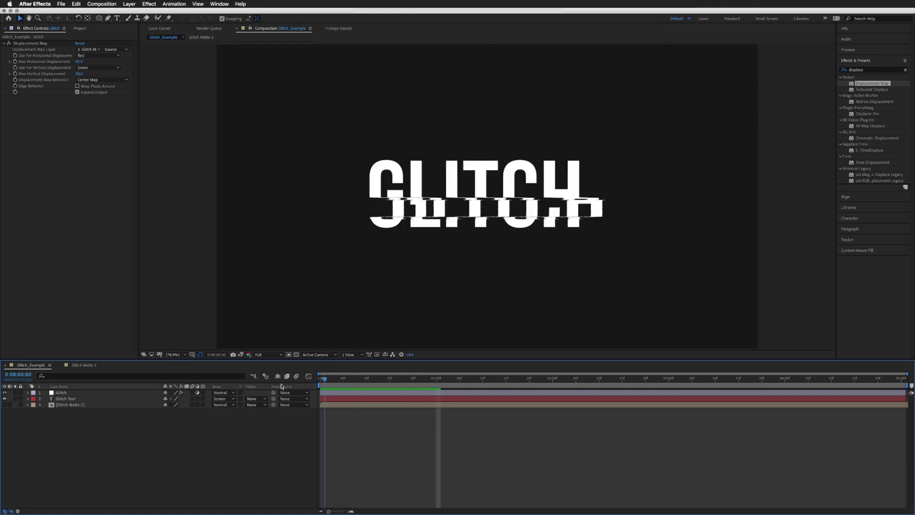
key(space)
key(space)
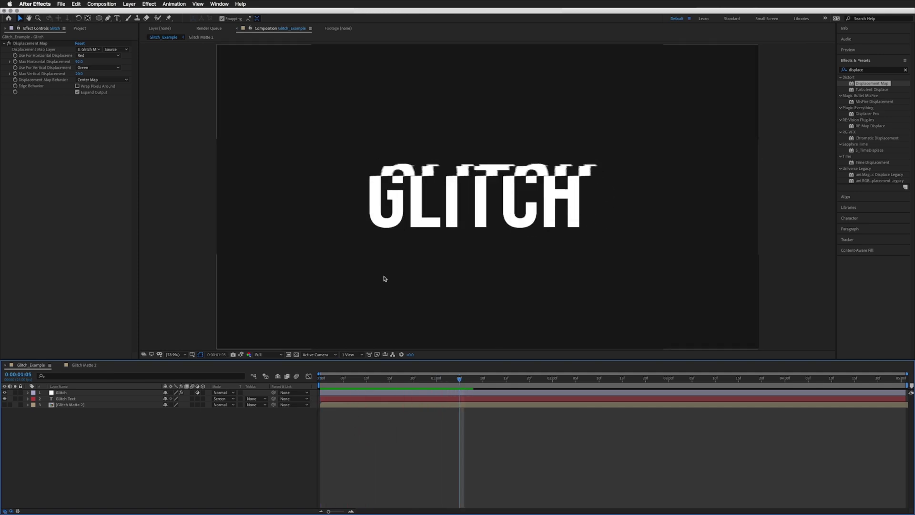
click(78, 365)
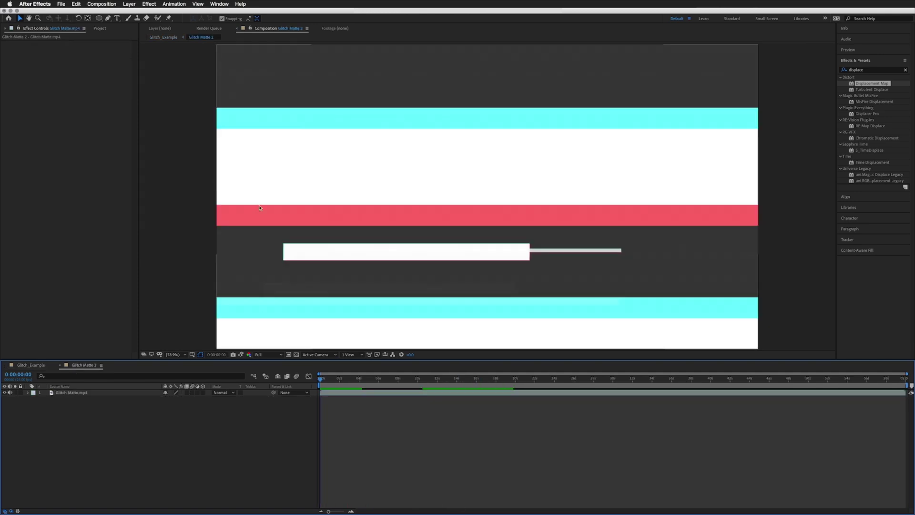
Step: Apply Posterize Time at 10 fps to the Glitch Matte.mp4 layer, then return to Glitch_Example
click(77, 393)
click(858, 71)
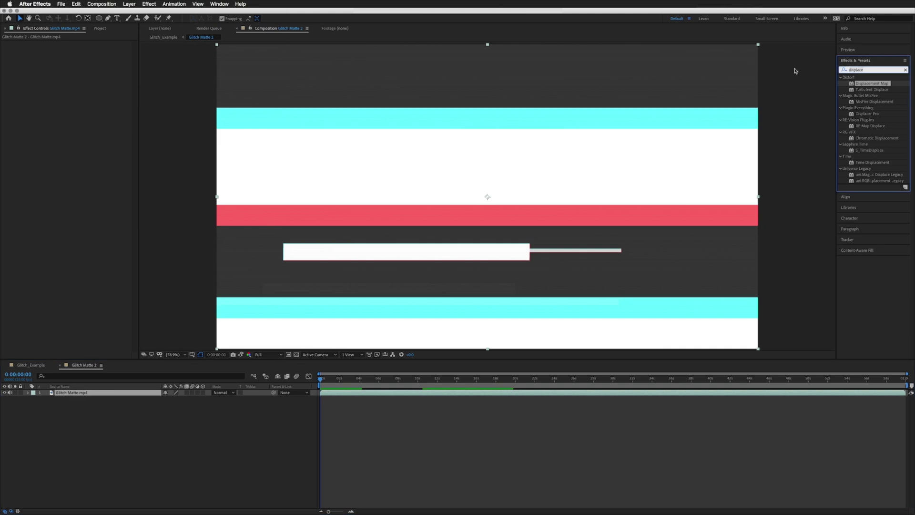
key(BackSpace)
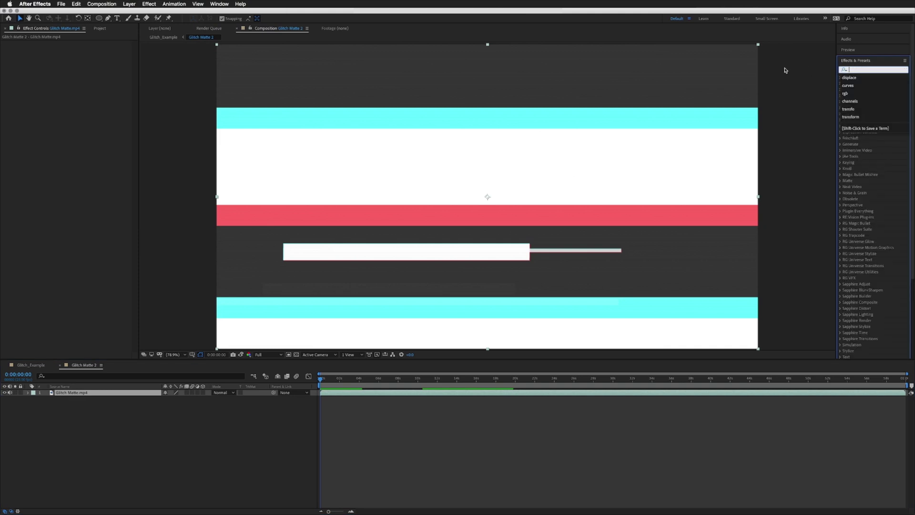
text(poster)
click(866, 108)
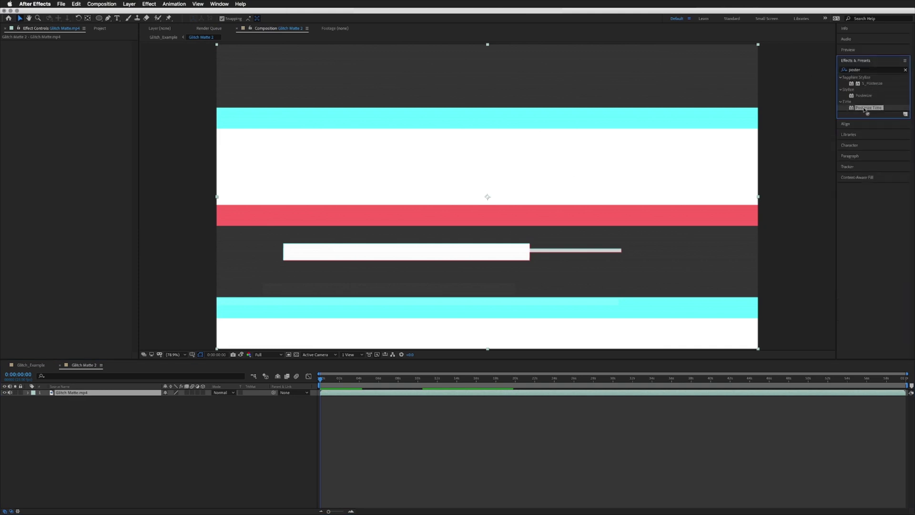
drag(866, 108, 107, 396)
click(79, 50)
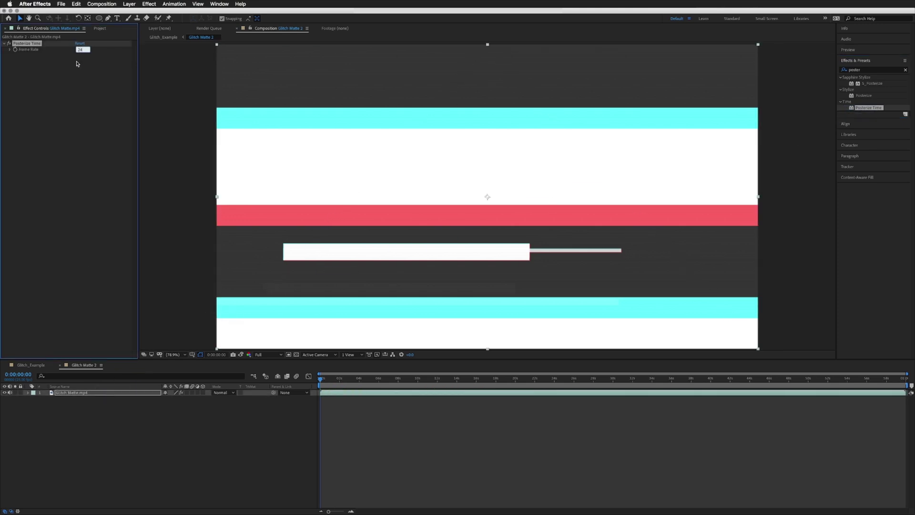
key(Return)
click(29, 365)
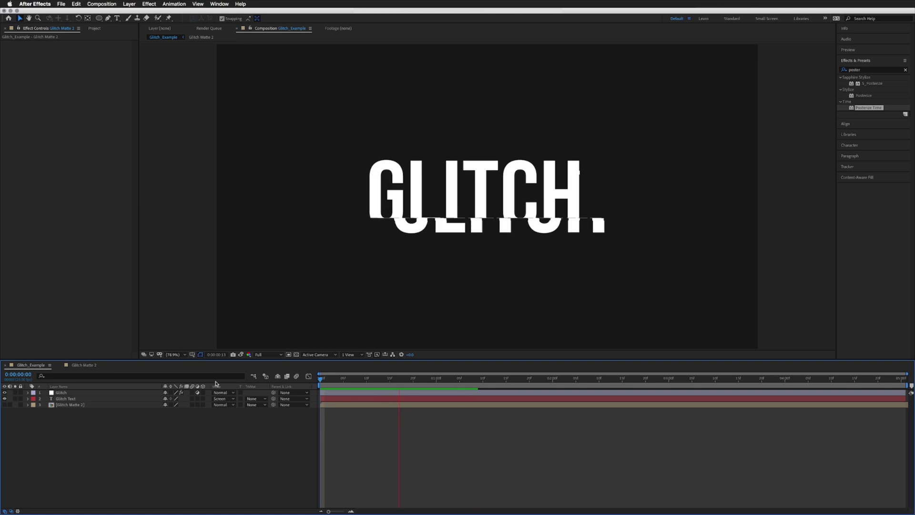
Step: Set the Glitch layer's Max Horizontal Displacement to 0, then scrub it back up to 70
drag(364, 379, 343, 379)
click(364, 405)
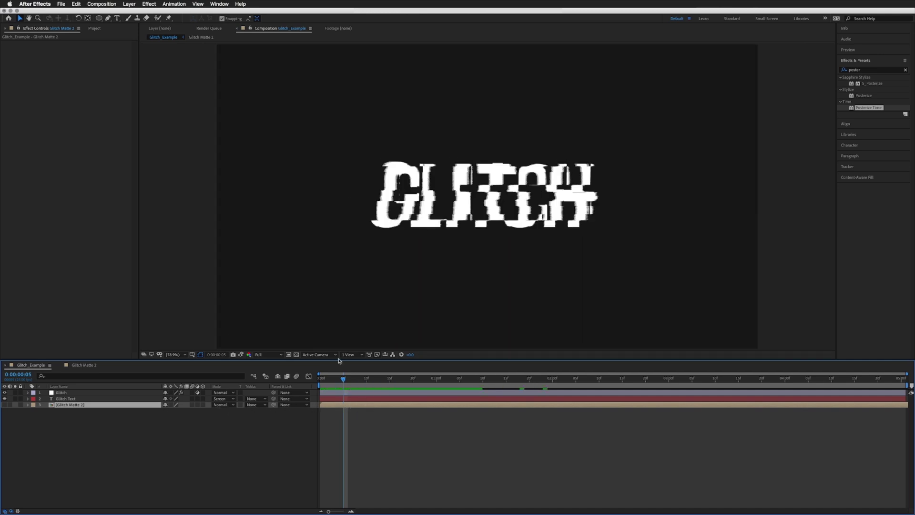
click(332, 393)
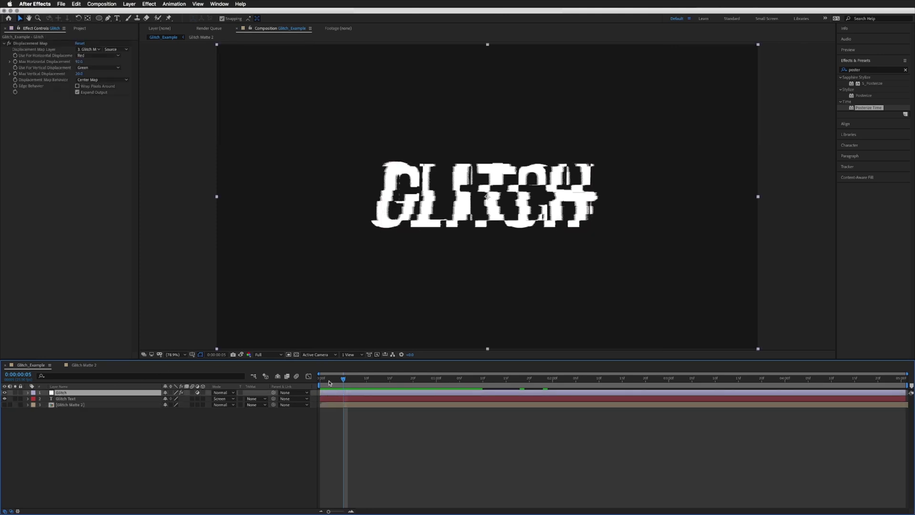
click(29, 63)
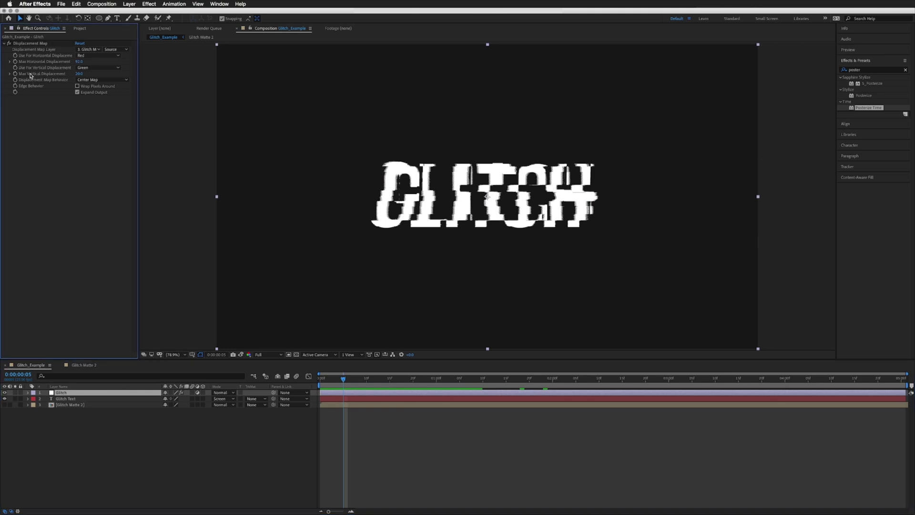
click(79, 62)
text(0)
key(Return)
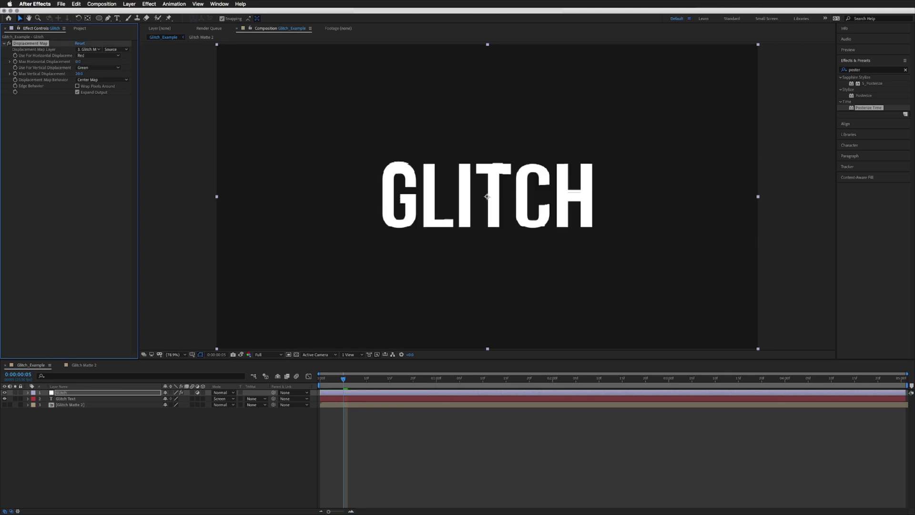
drag(77, 61, 103, 61)
Step: Keyframe the Glitch layer's Opacity and turn the first keyframe into a hold keyframe
click(69, 393)
key(t)
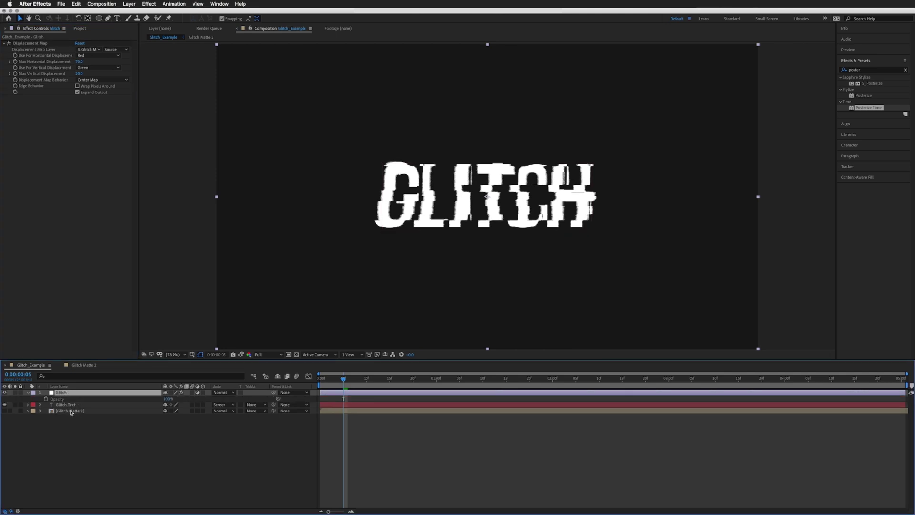
click(46, 399)
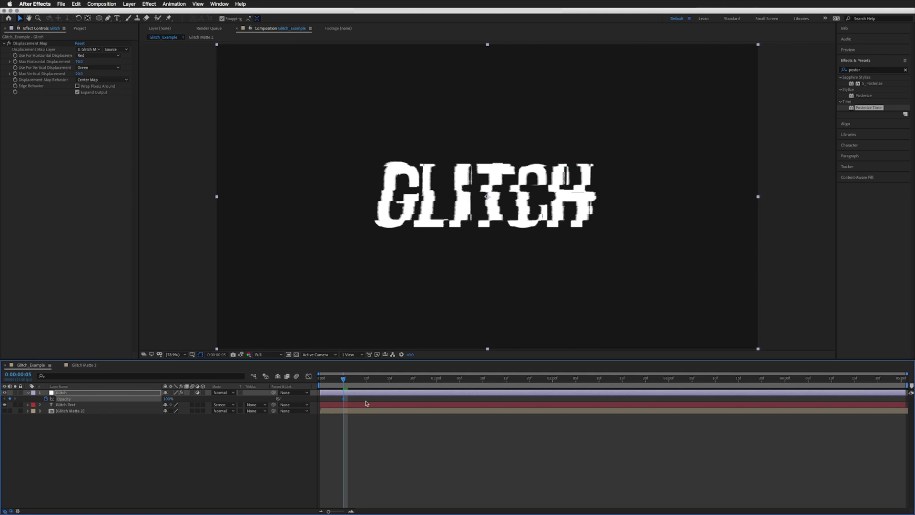
right_click(342, 402)
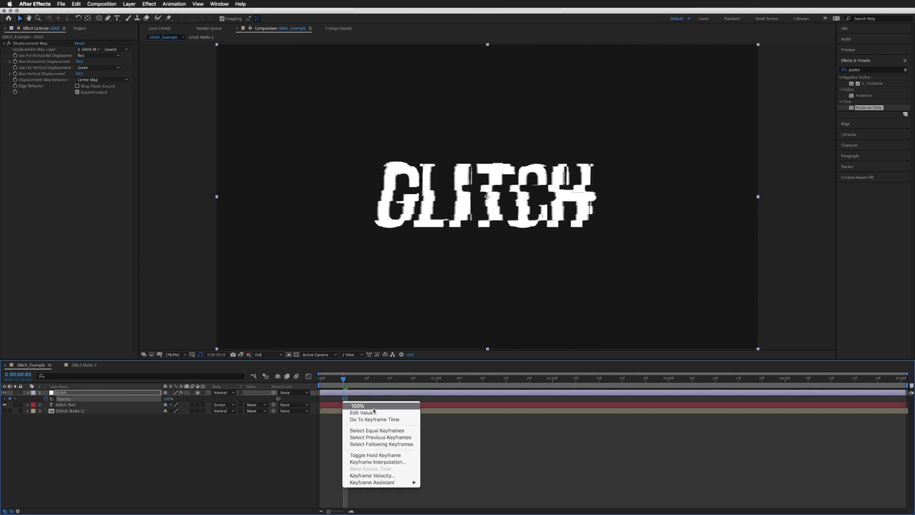
click(377, 456)
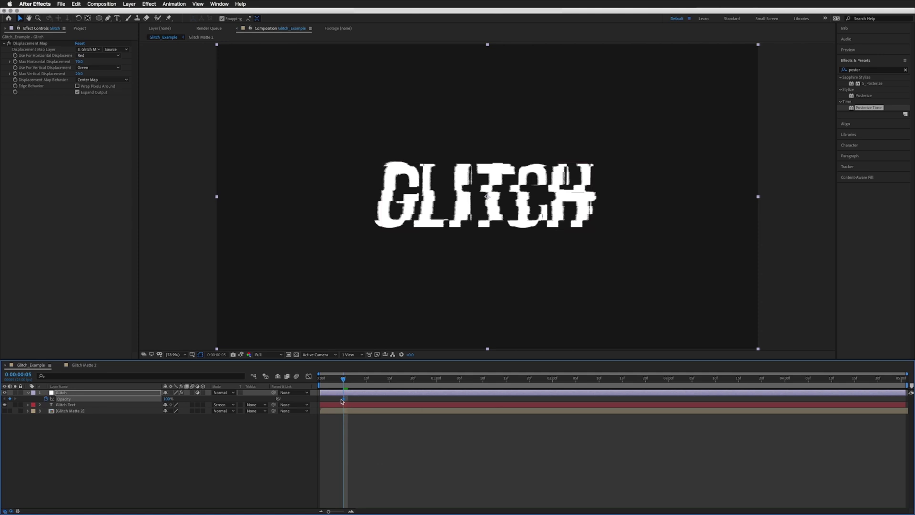
Step: Add hold Opacity keyframes: 0% at the start, 100% at frame 12, then 0% just after
key(Home)
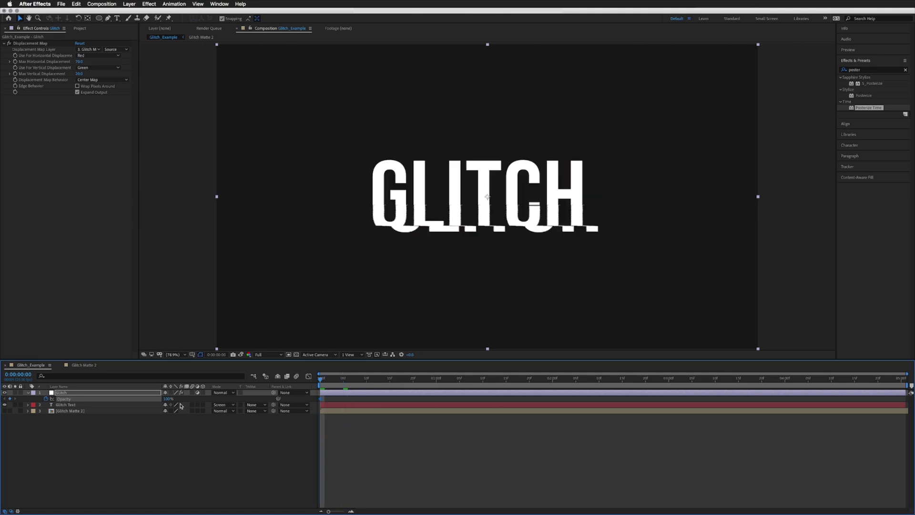
drag(167, 398, 163, 397)
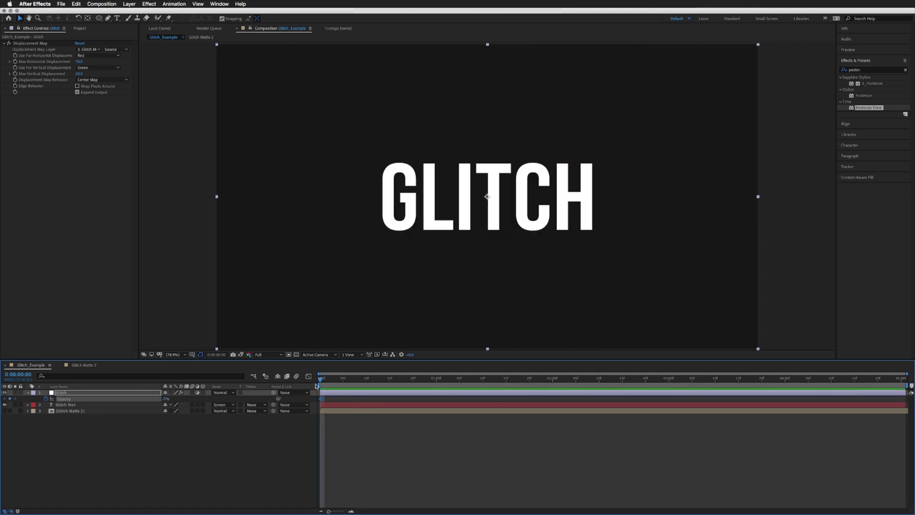
drag(322, 380, 376, 380)
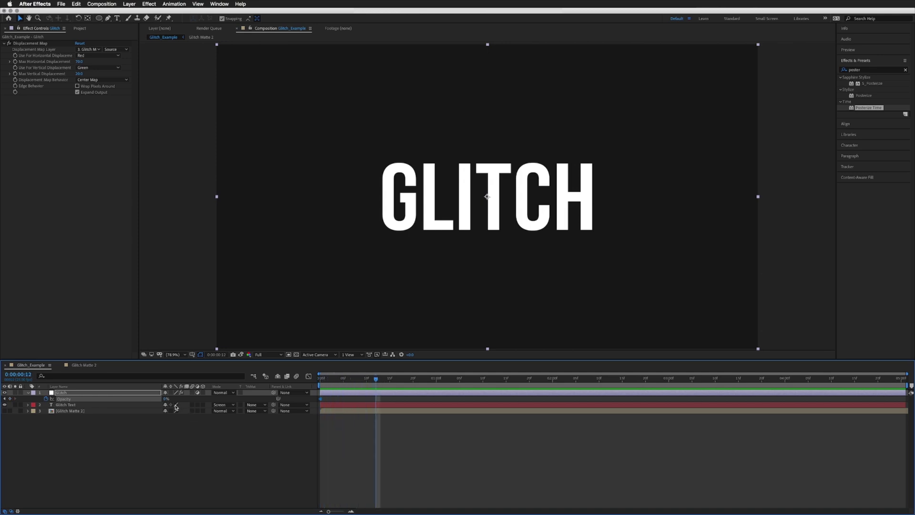
drag(164, 400, 171, 398)
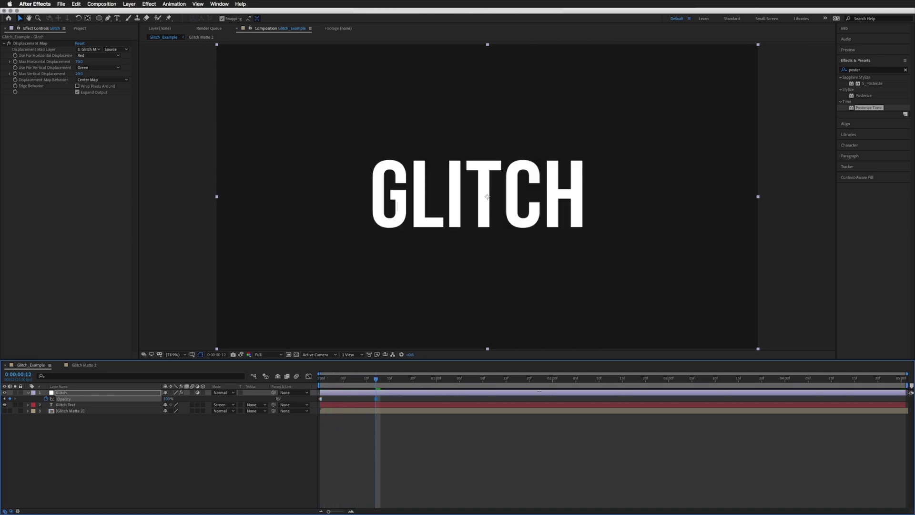
key(space)
click(168, 398)
text(0)
key(Return)
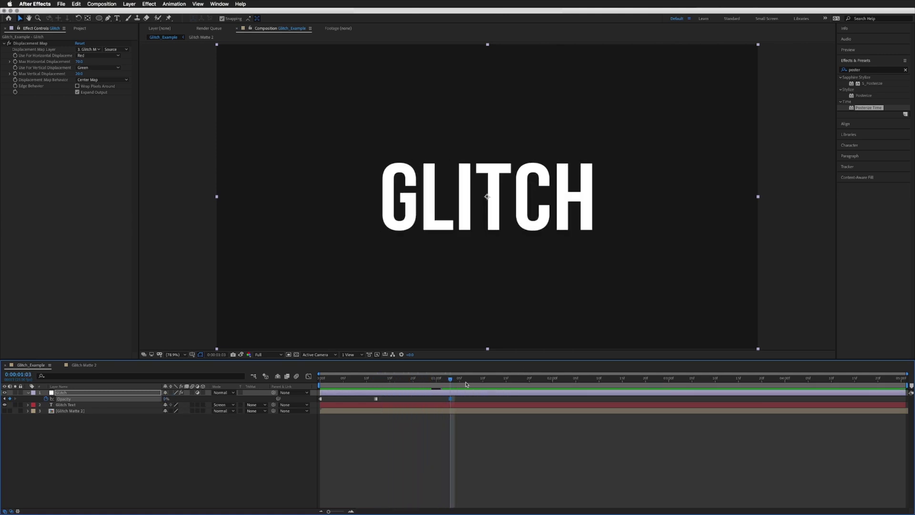
Step: Move past 0:00:02:13 and set another 0% Opacity keyframe at 0:00:03:19
drag(479, 381, 614, 380)
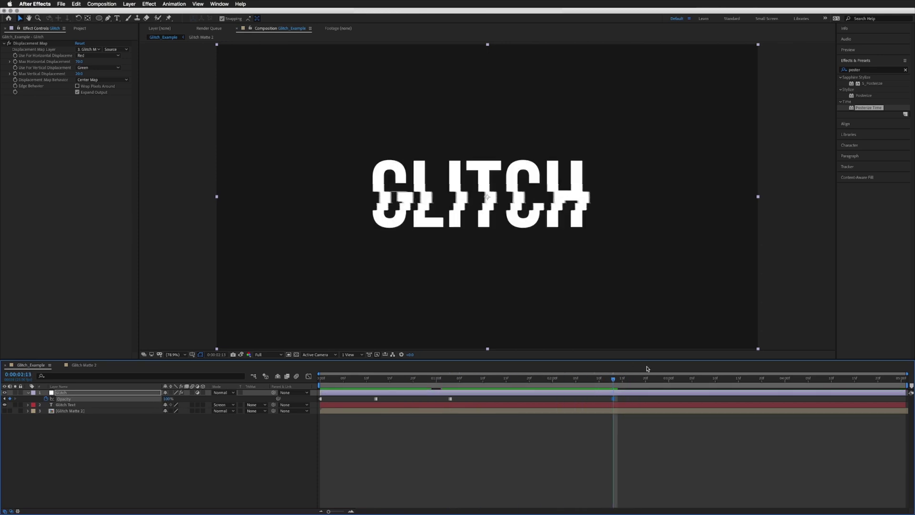
drag(627, 380, 757, 380)
click(166, 399)
text(0)
key(Return)
click(429, 449)
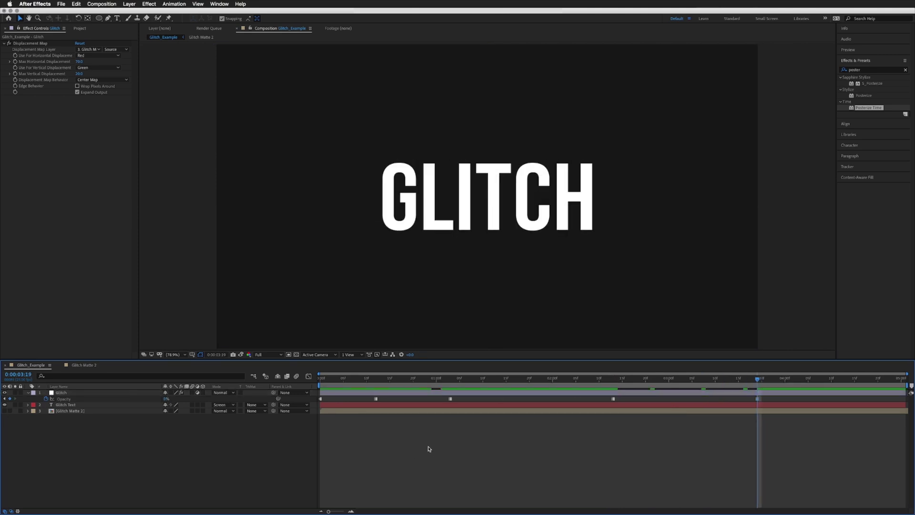
Step: Preview the flickering glitch and nudge one Opacity keyframe slightly earlier
key(space)
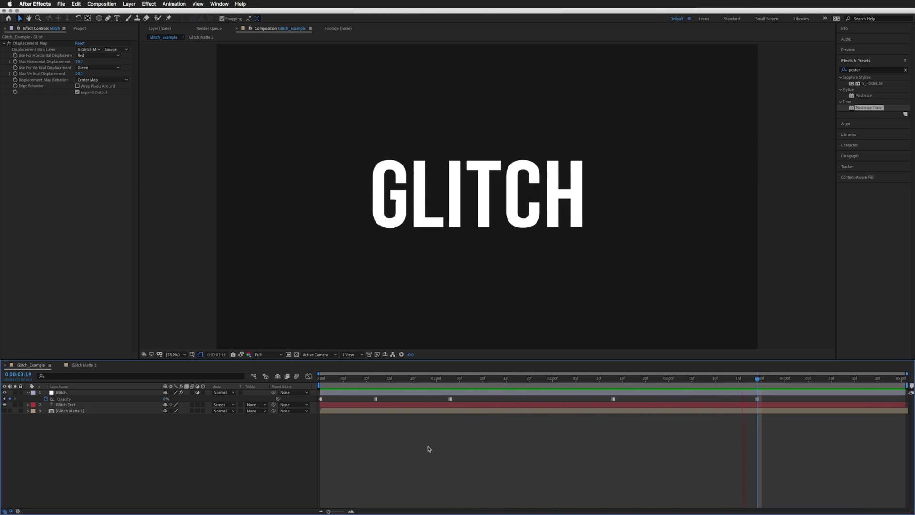
key(space)
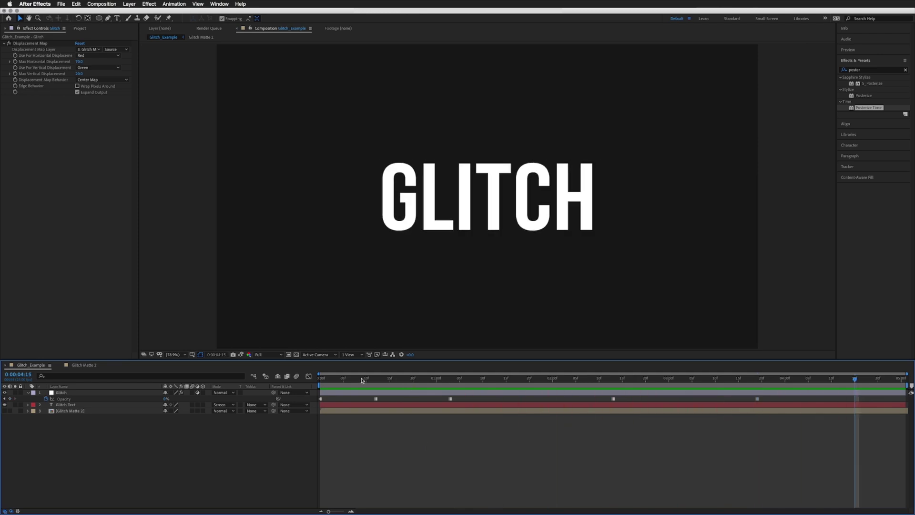
drag(362, 380, 713, 431)
drag(757, 398, 734, 400)
key(Page_Up)
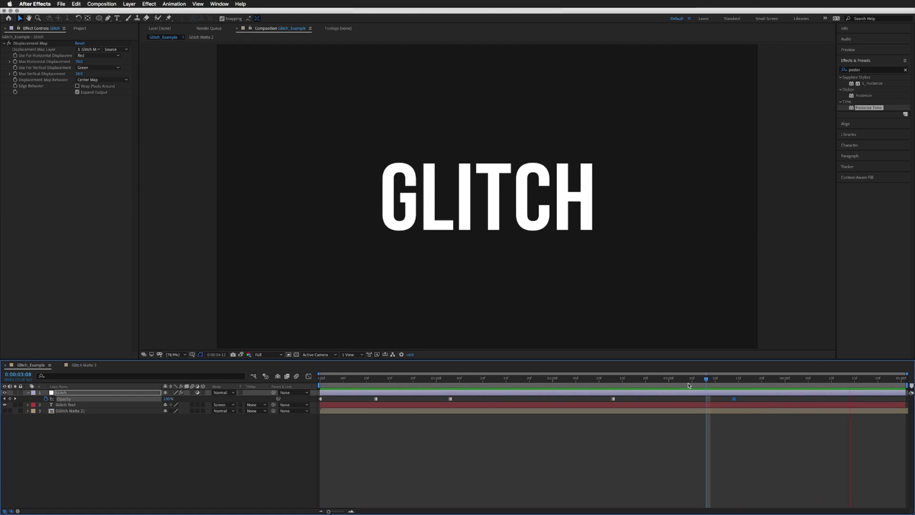
key(space)
Step: Return to the glitched frame near 0:00:00:19 and apply Set Channels to the Glitch layer
drag(445, 380, 409, 380)
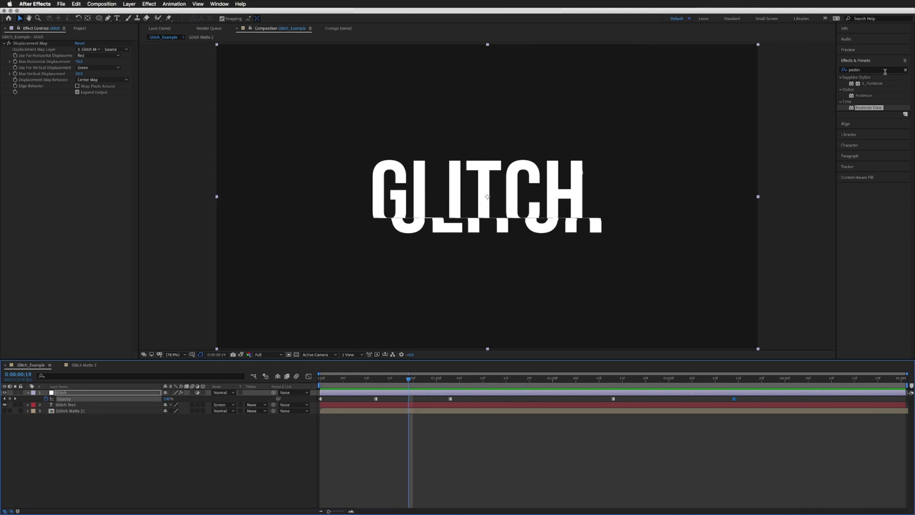
click(856, 70)
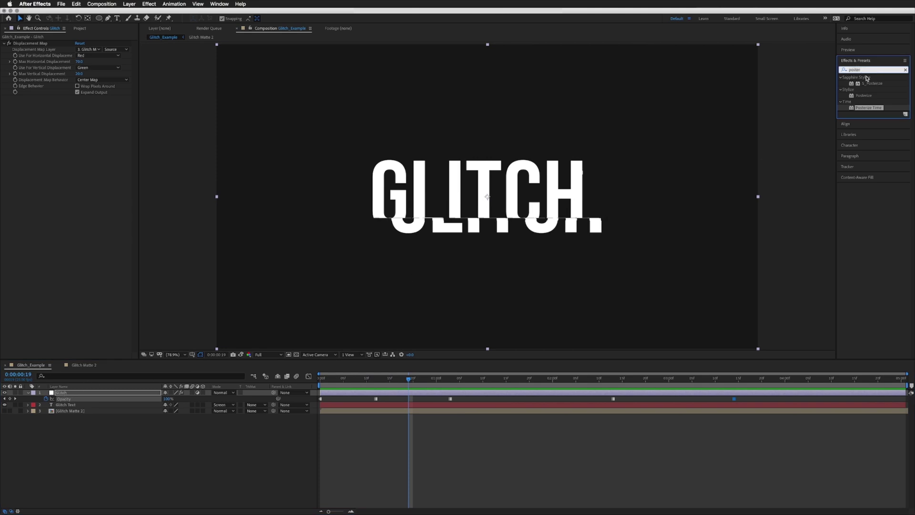
key(BackSpace)
key(BackSpace)
key(BackSpace)
key(BackSpace)
key(BackSpace)
key(BackSpace)
text(set)
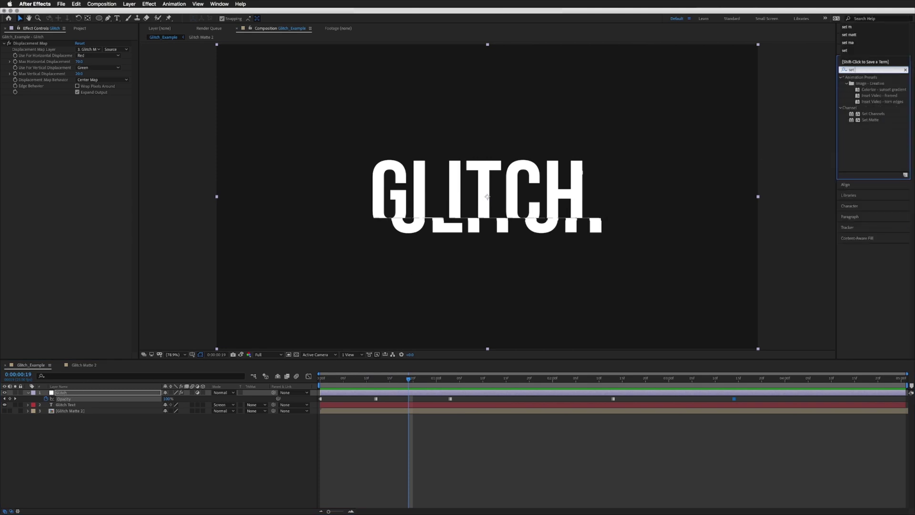
text( chann)
drag(874, 84, 55, 267)
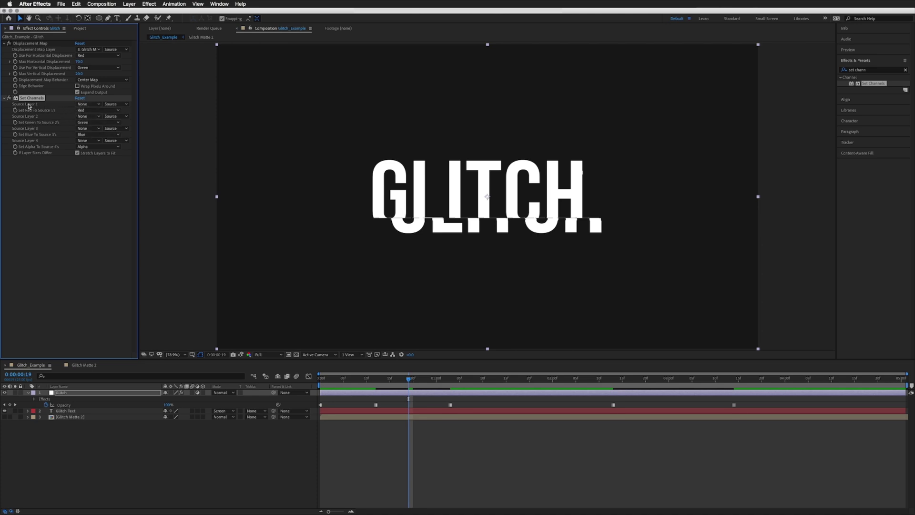
Step: Set Set Channels' red, green and blue source layers all to Glitch Matte 2
click(87, 104)
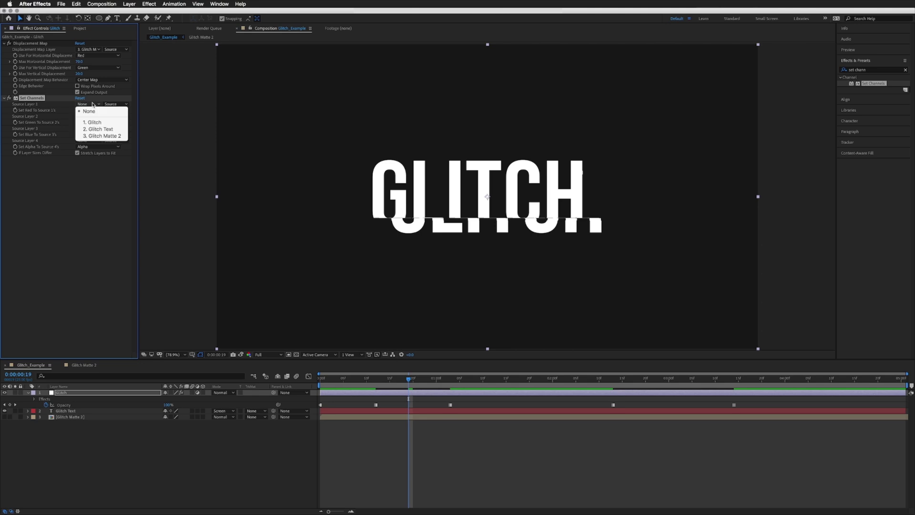
click(97, 136)
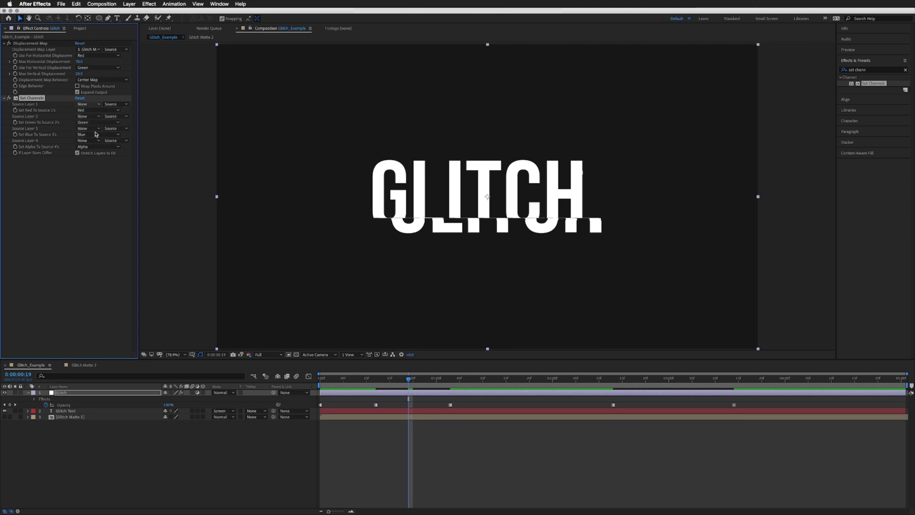
click(87, 117)
click(102, 148)
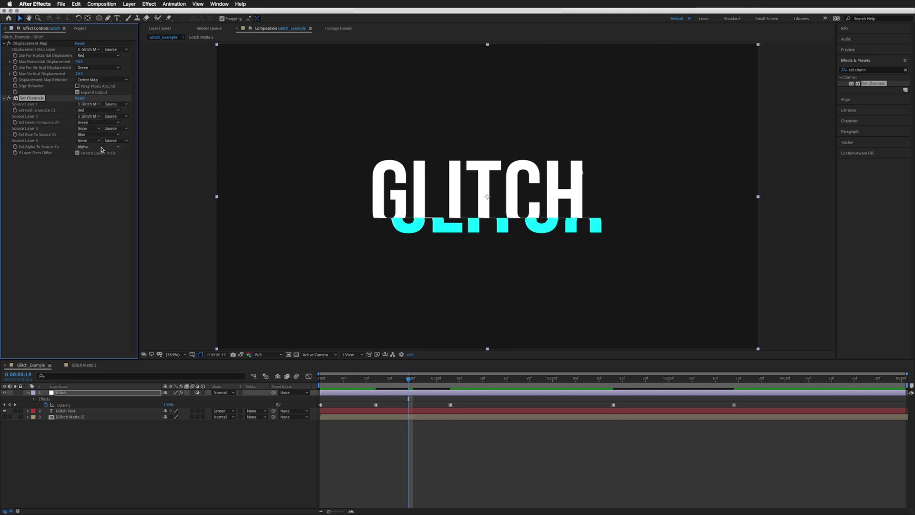
click(87, 129)
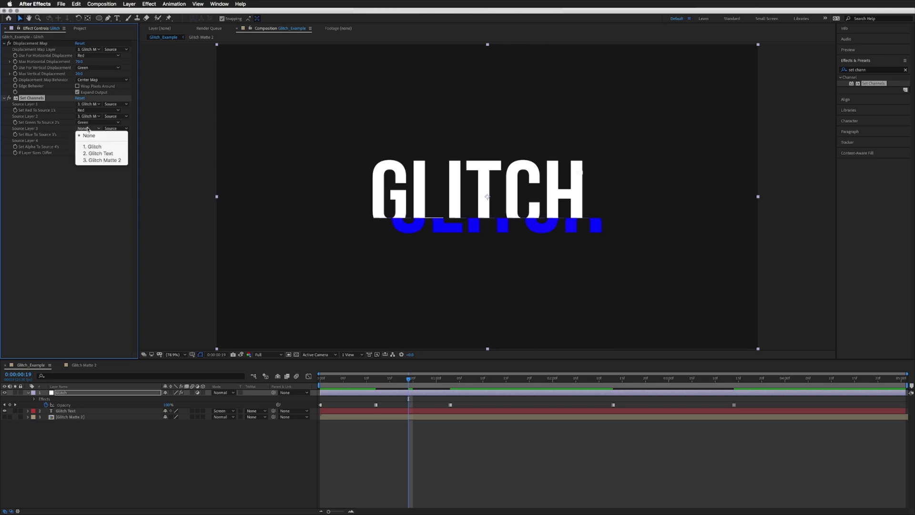
click(101, 160)
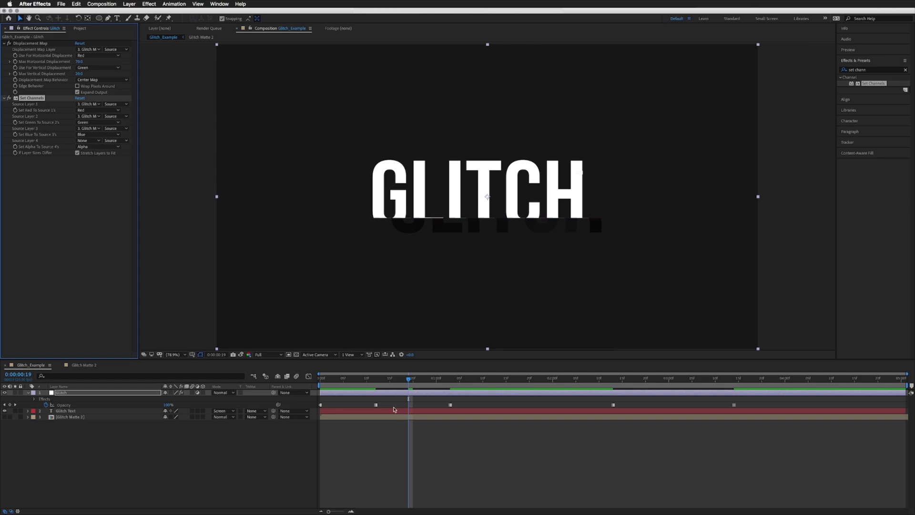
click(360, 401)
Step: Stop playback at 0:00:00:24 and scrub the Displacement Map's Max Horizontal Displacement higher
key(space)
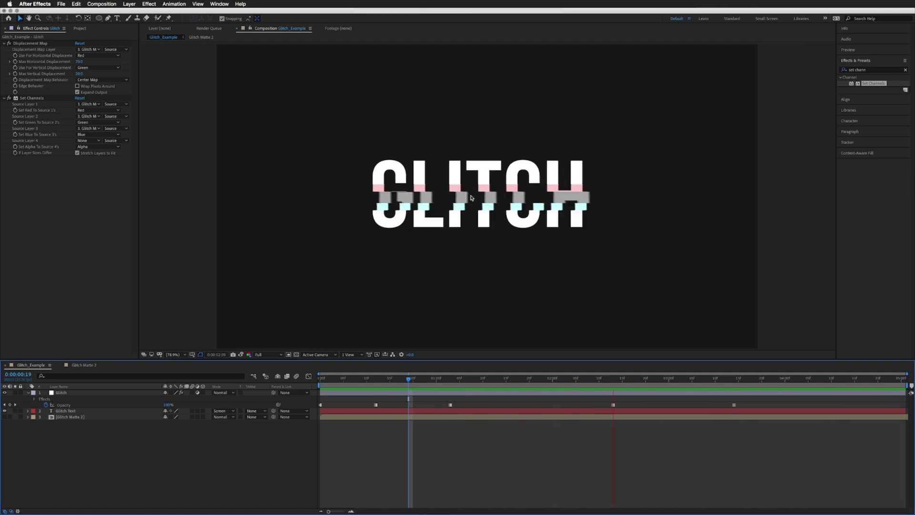
click(407, 398)
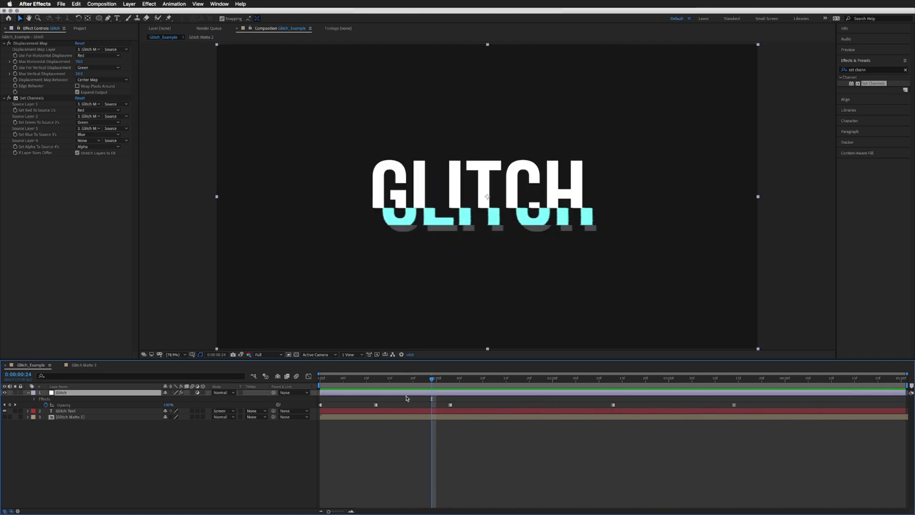
drag(356, 401, 478, 416)
click(403, 393)
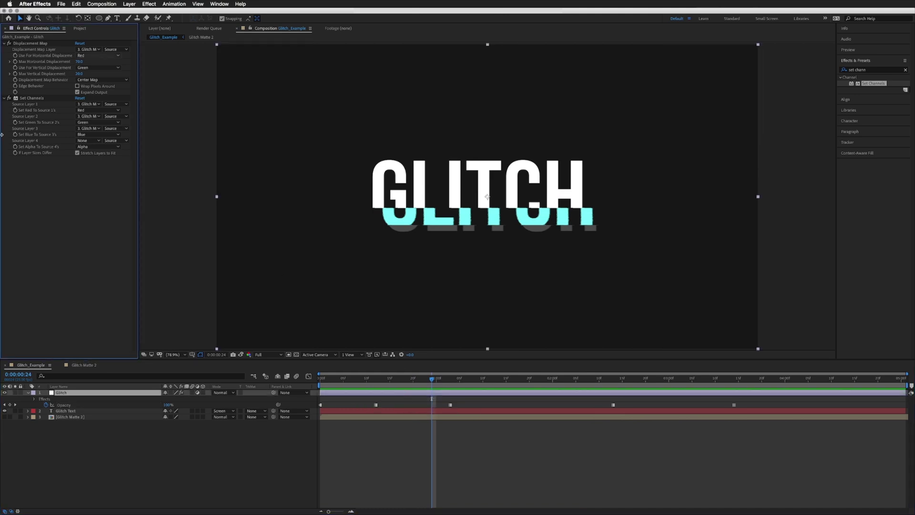
click(10, 72)
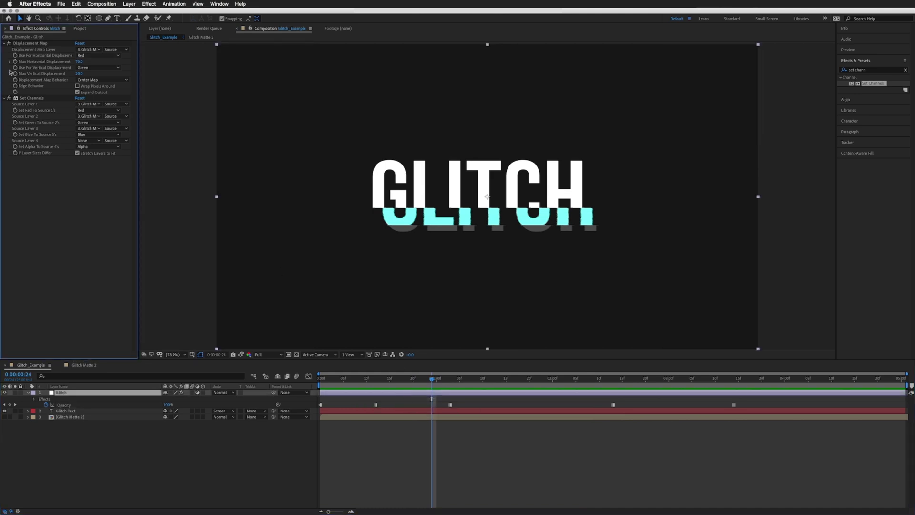
click(27, 43)
mouse_move(86, 61)
mouse_down()
mouse_move(78, 74)
mouse_move(71, 62)
mouse_up()
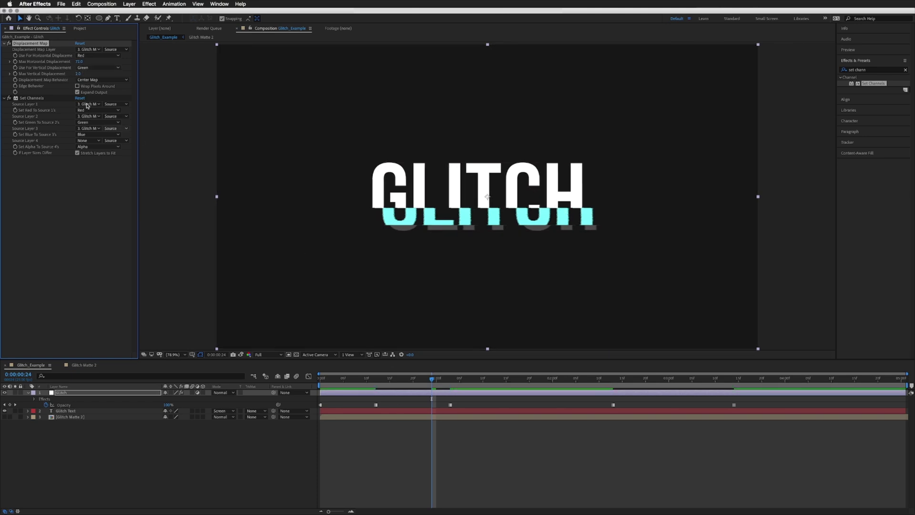
Step: Try 0 maximum horizontal and 100 maximum vertical displacement, then preview the vertical-only glitch
click(79, 62)
text(0)
key(Tab)
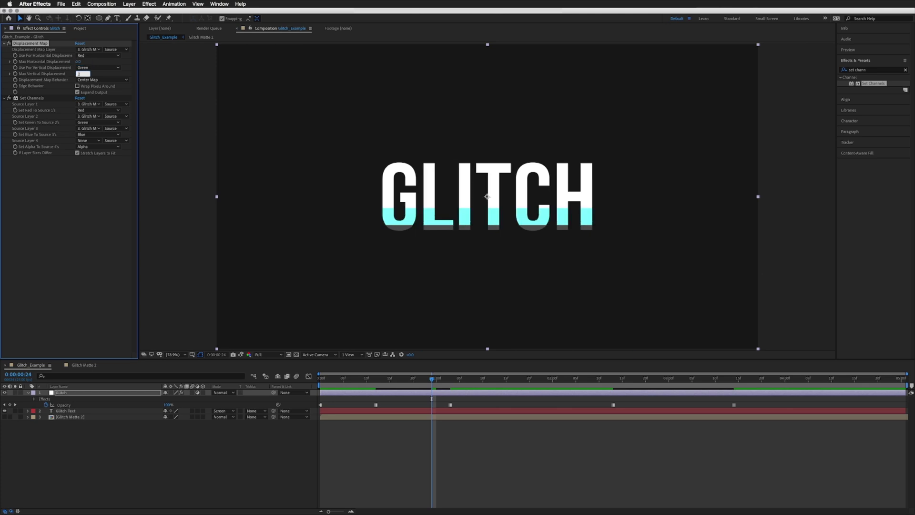
text(100)
key(Return)
key(space)
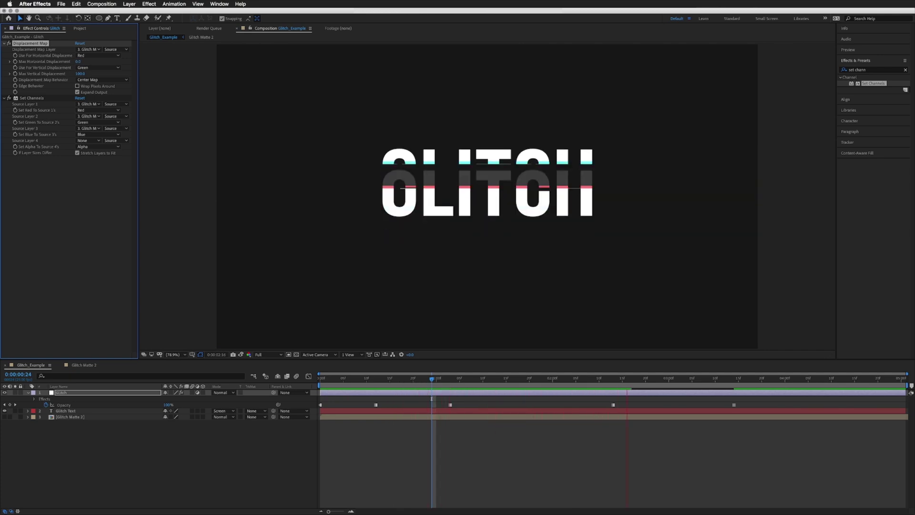
key(space)
Step: Change the displacement to 70 horizontal and 10 vertical, preview, and return to frame 0:00:00:22
click(81, 61)
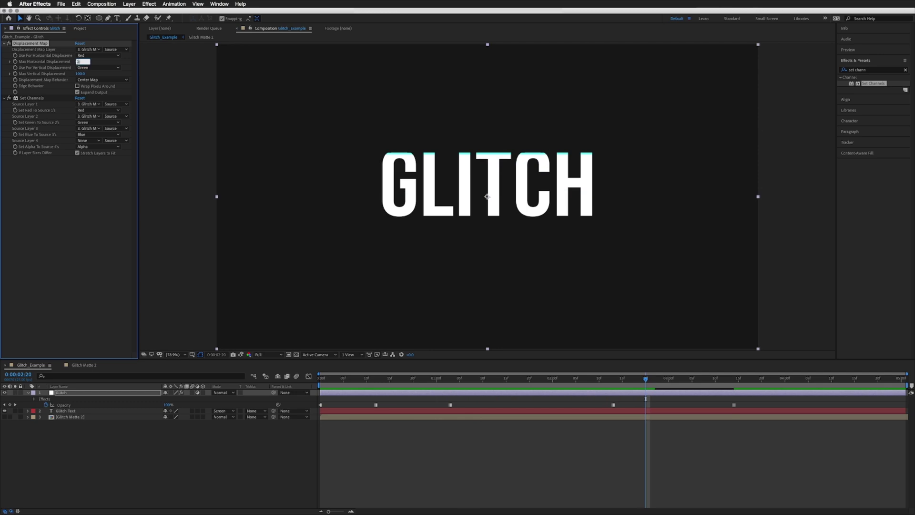
key(Tab)
text(10)
key(Return)
key(space)
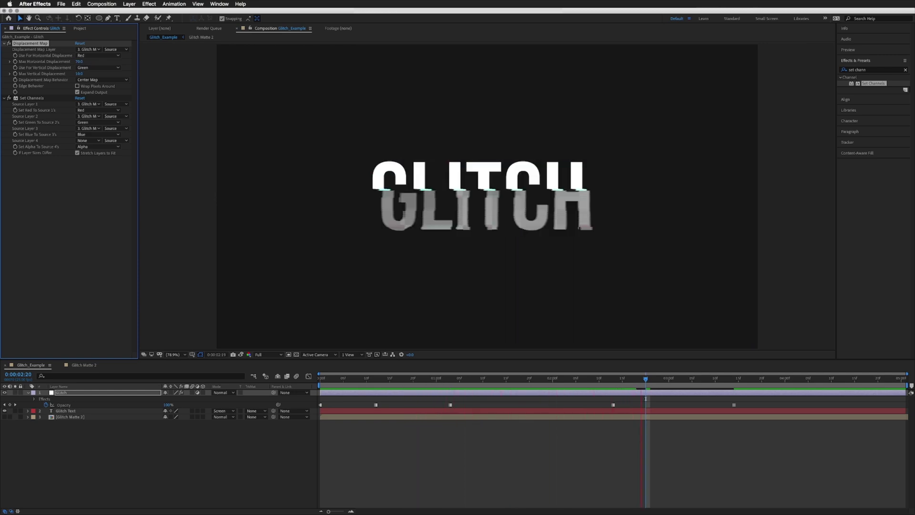
click(384, 392)
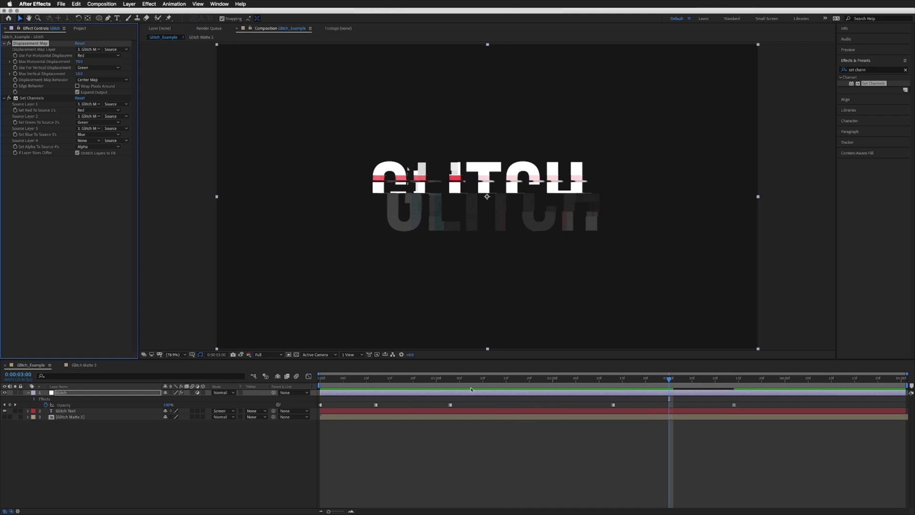
drag(481, 380, 422, 384)
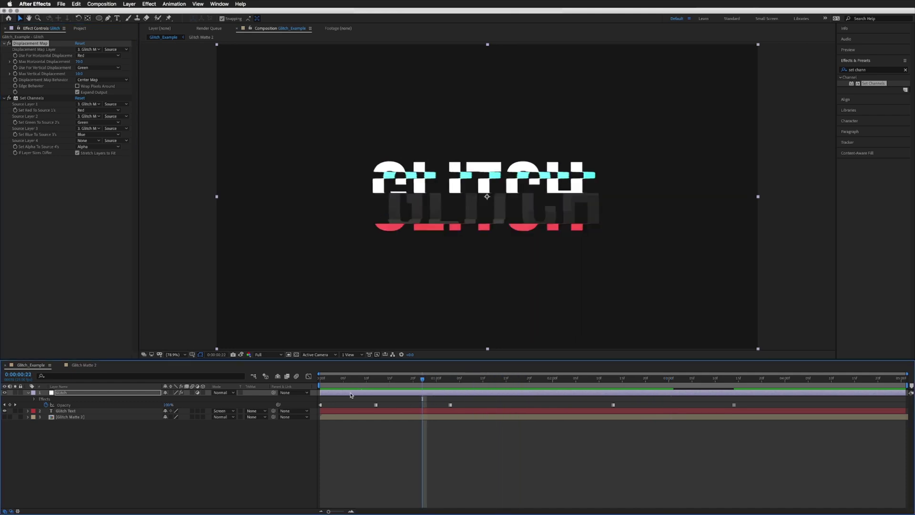
key(F2)
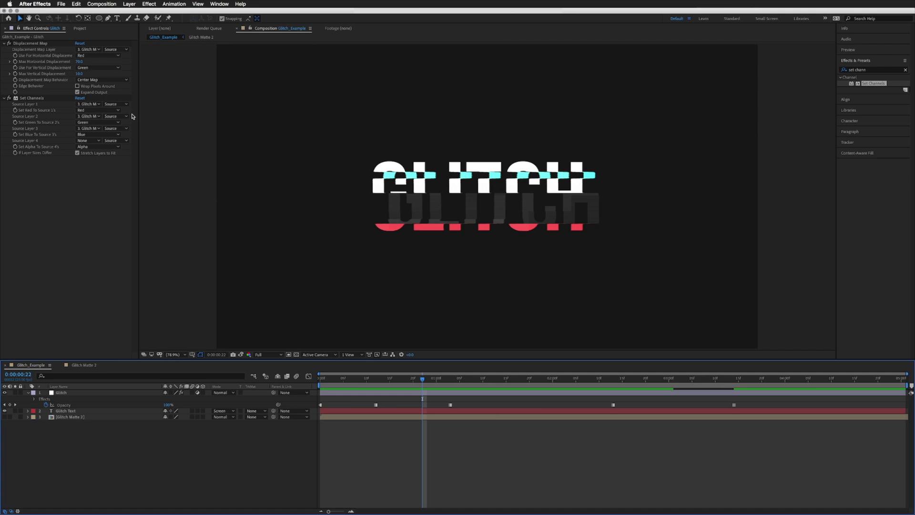
Step: Open the Footage Transition composition from 01_Comps and play it from 0:00:02:01
click(80, 30)
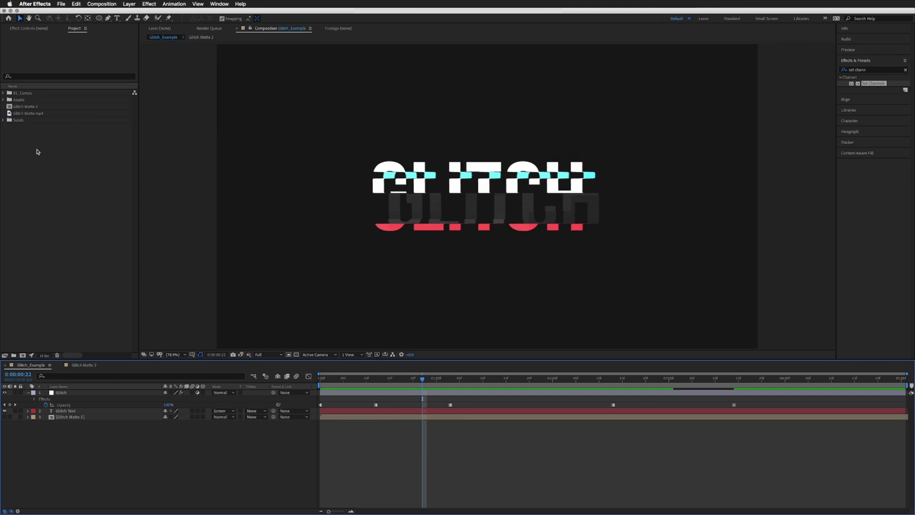
click(3, 93)
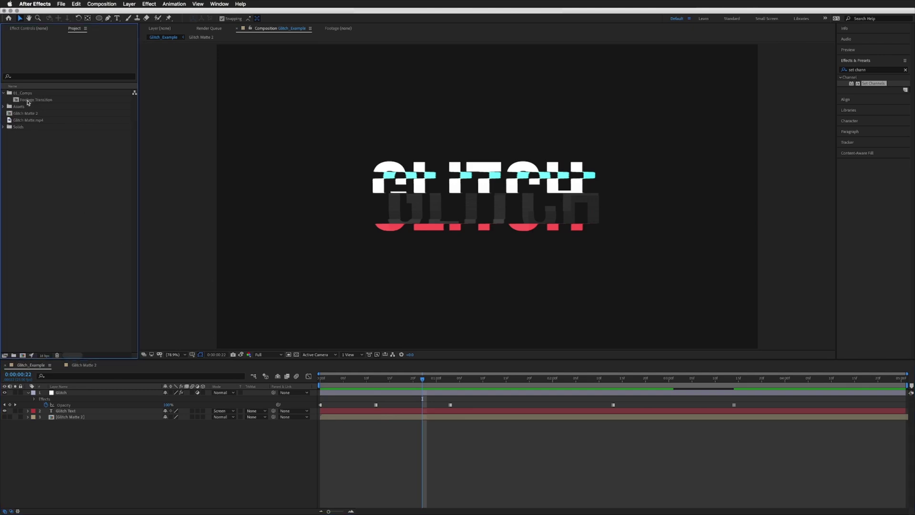
double_click(27, 102)
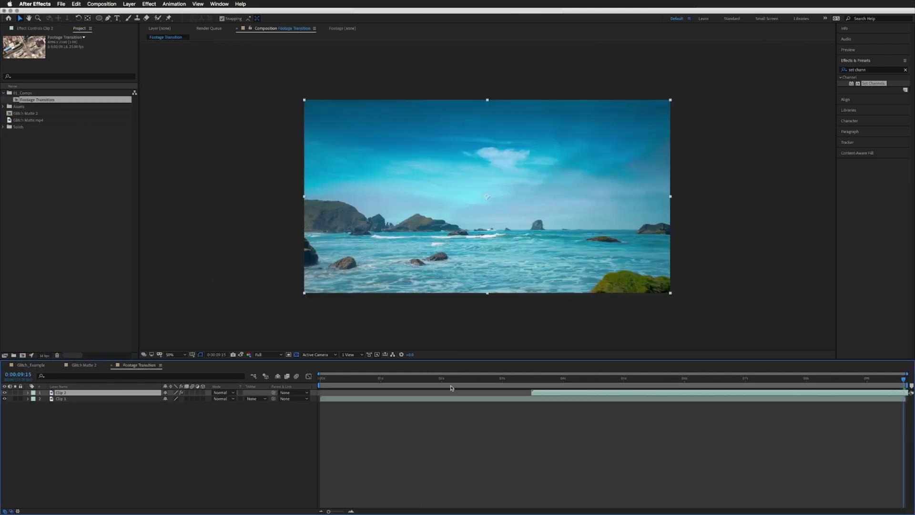
click(444, 381)
click(464, 431)
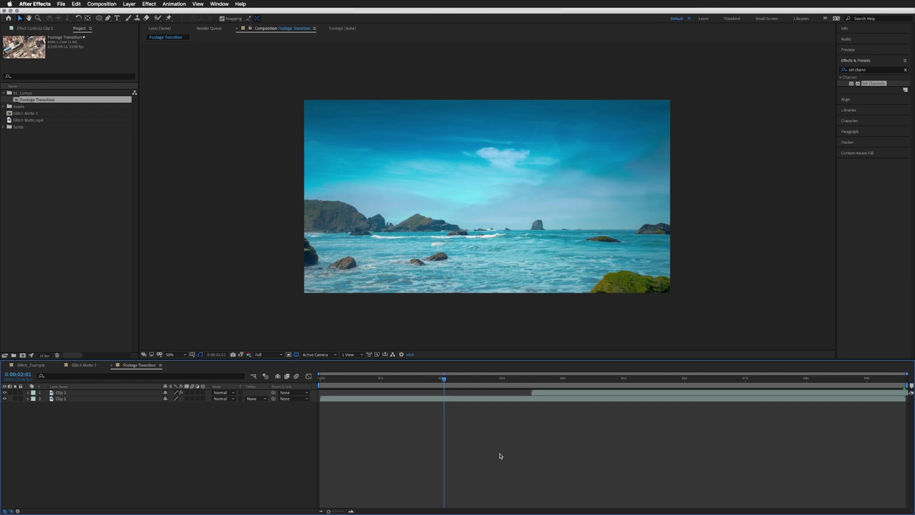
key(space)
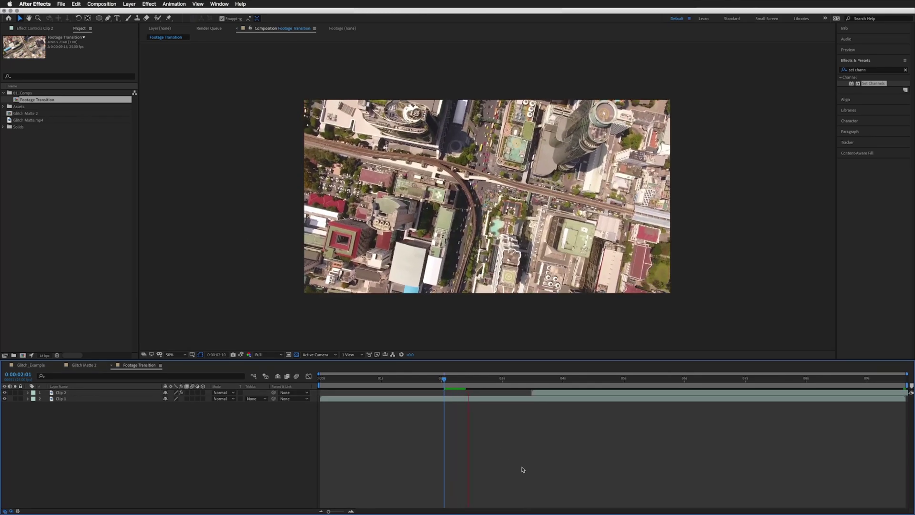
Step: Lower the preview resolution to Quarter and replay the footage from 0:00:02:07
click(267, 354)
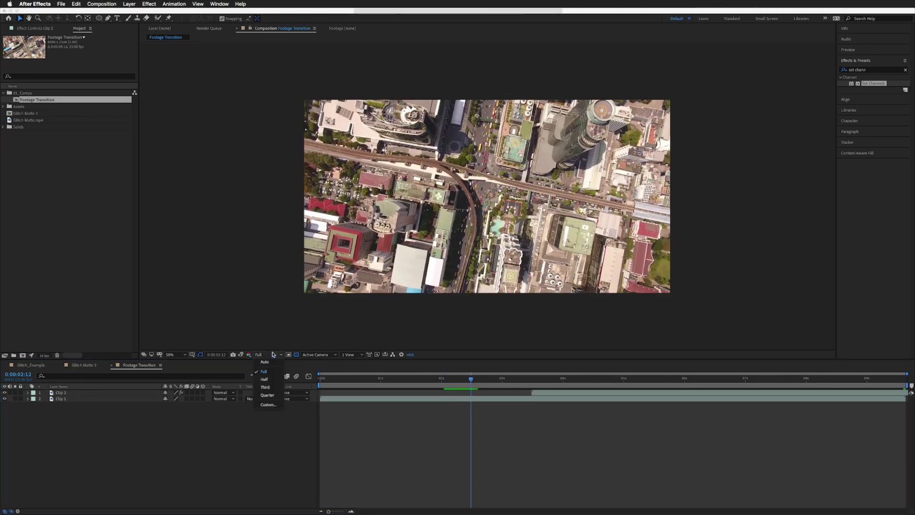
click(277, 398)
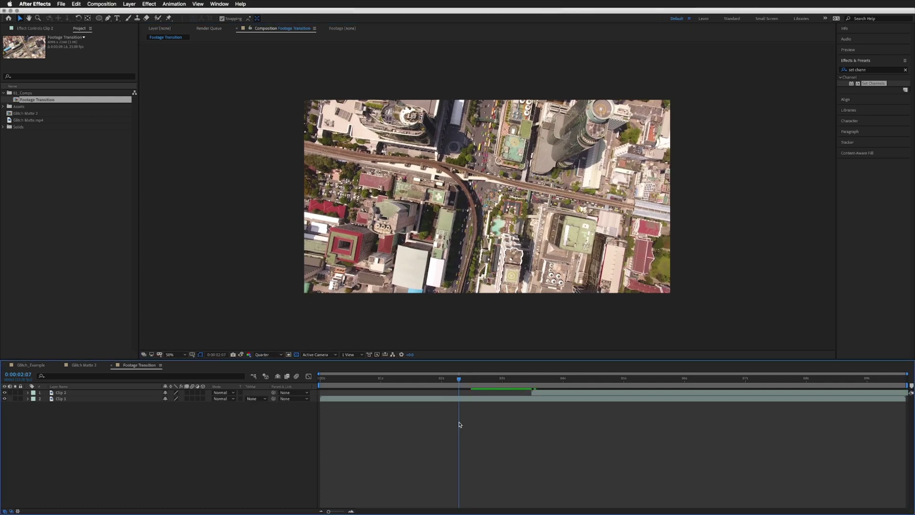
key(space)
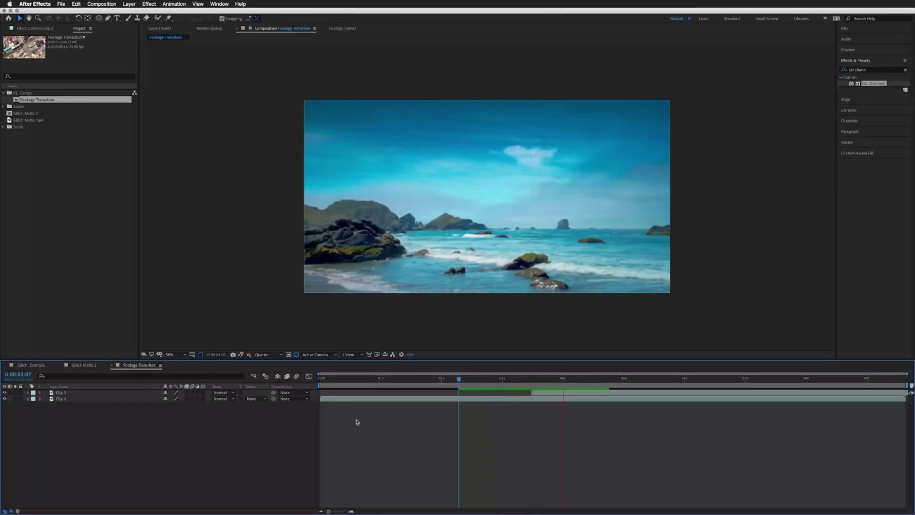
key(space)
click(458, 380)
key(space)
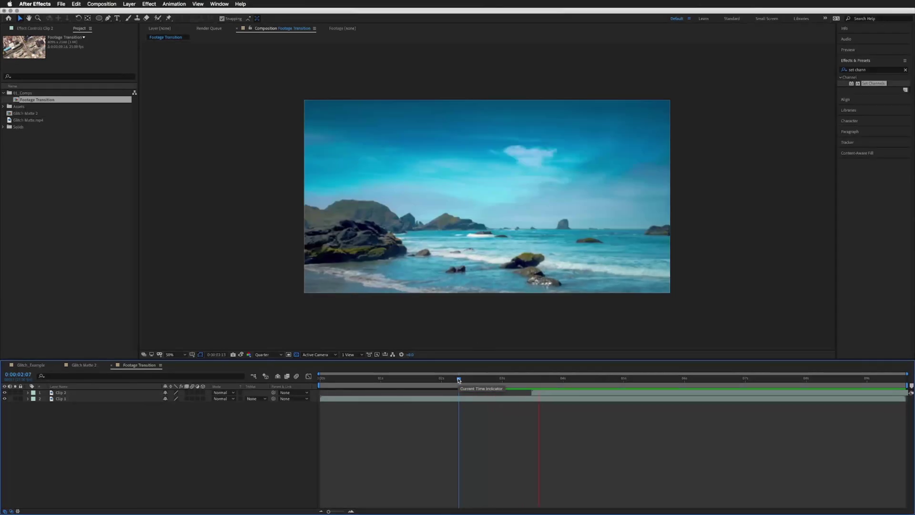
key(space)
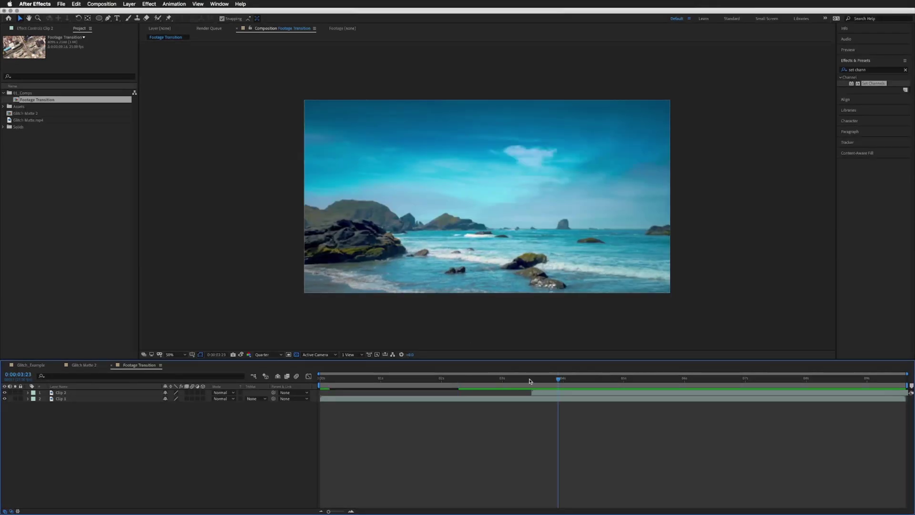
Step: Check the last aerial city frame, select then deselect Clip 1, and return to the Project panel
mouse_move(530, 381)
mouse_down()
mouse_move(498, 381)
mouse_move(514, 381)
mouse_up()
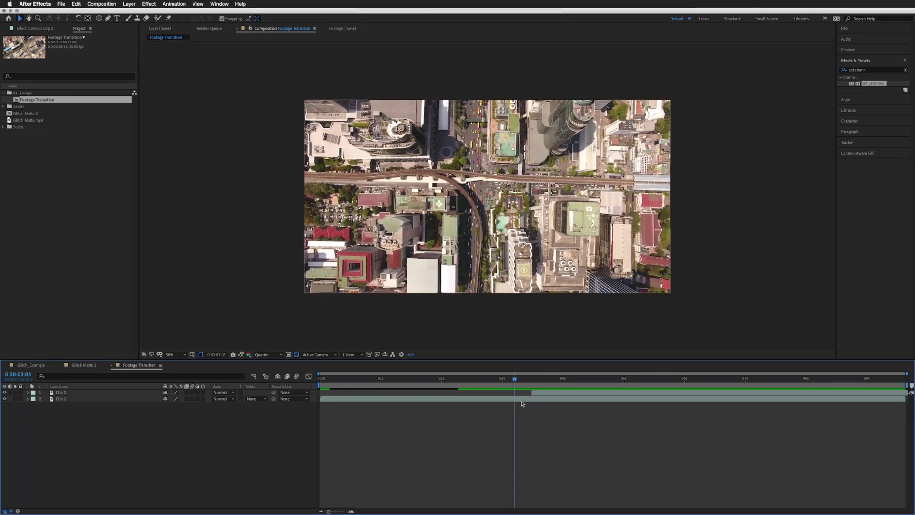
click(524, 399)
click(170, 443)
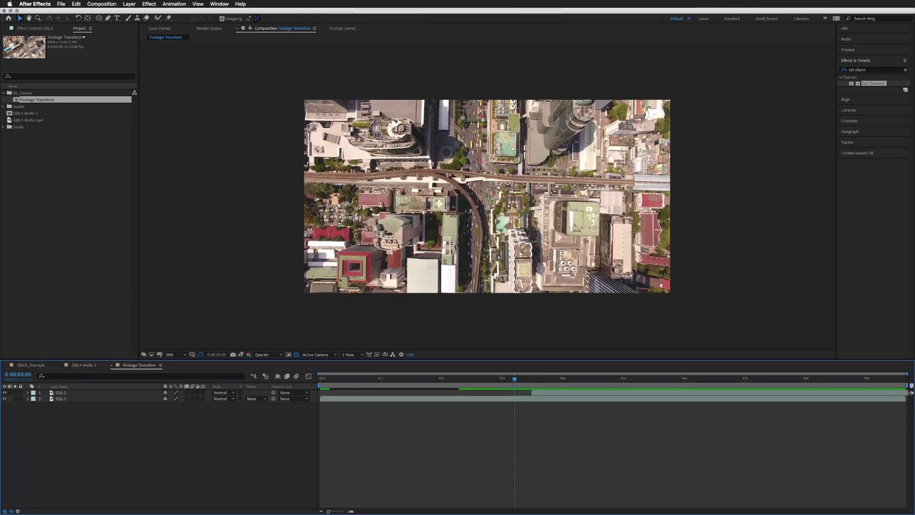
click(74, 58)
Step: Add Glitch Matte 2 to the composition, then hide and lock it
drag(28, 113, 53, 436)
click(4, 405)
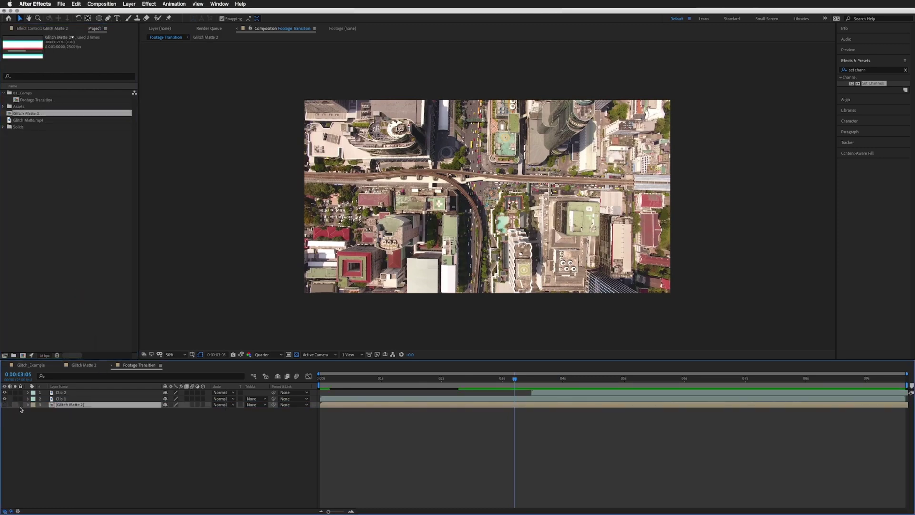
click(20, 405)
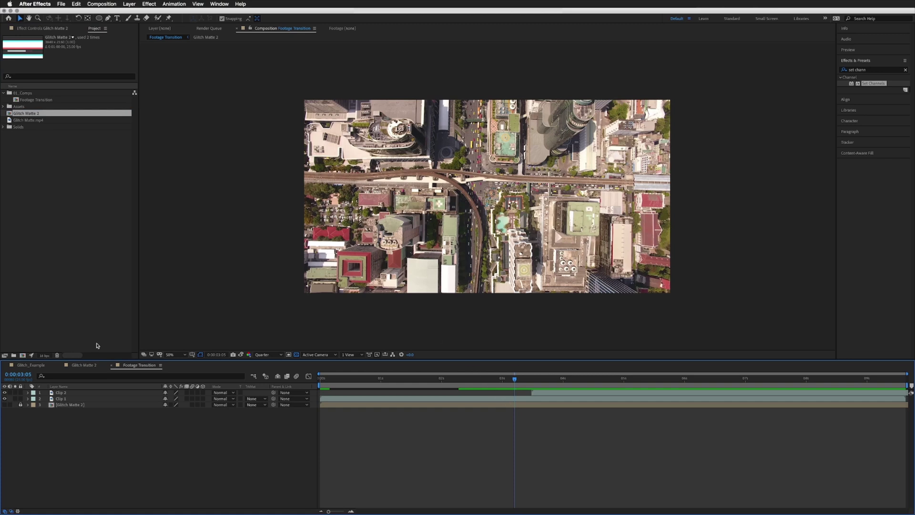
Step: Create an adjustment layer named Glitch with a Displacement Map effect applied
click(127, 5)
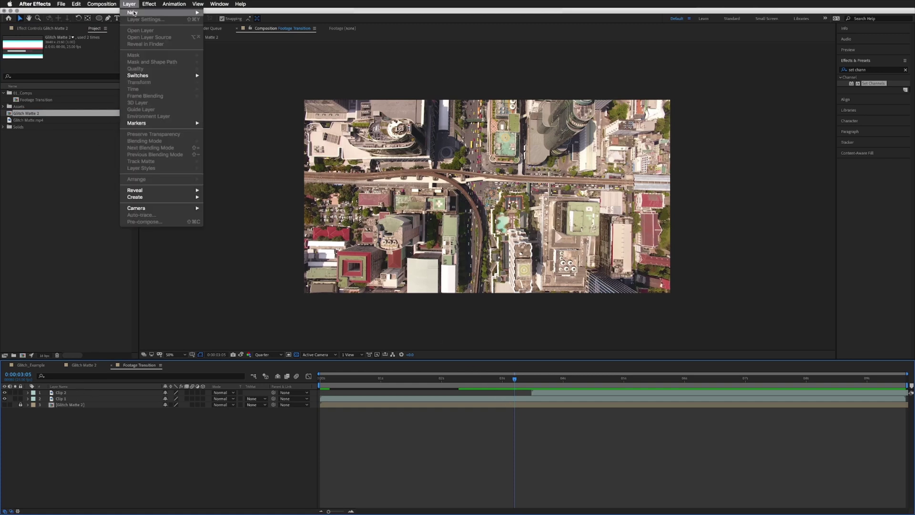
mouse_move(143, 13)
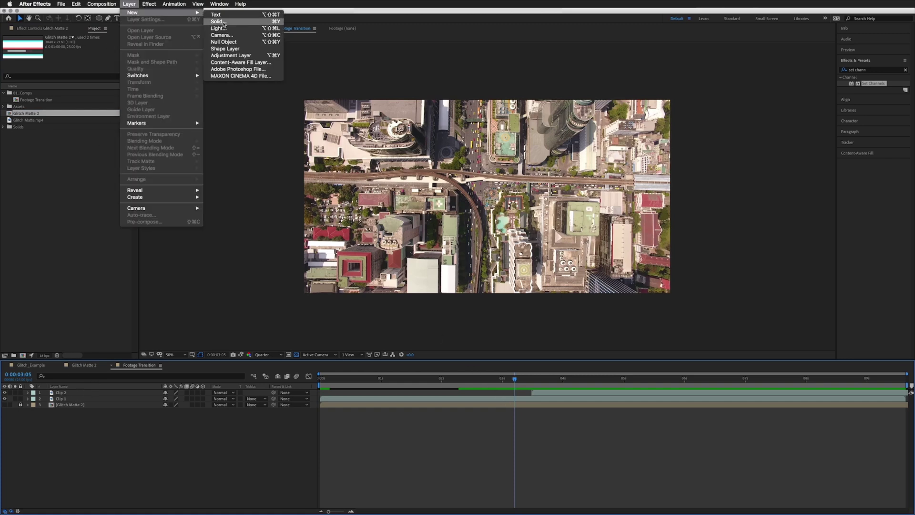
click(237, 55)
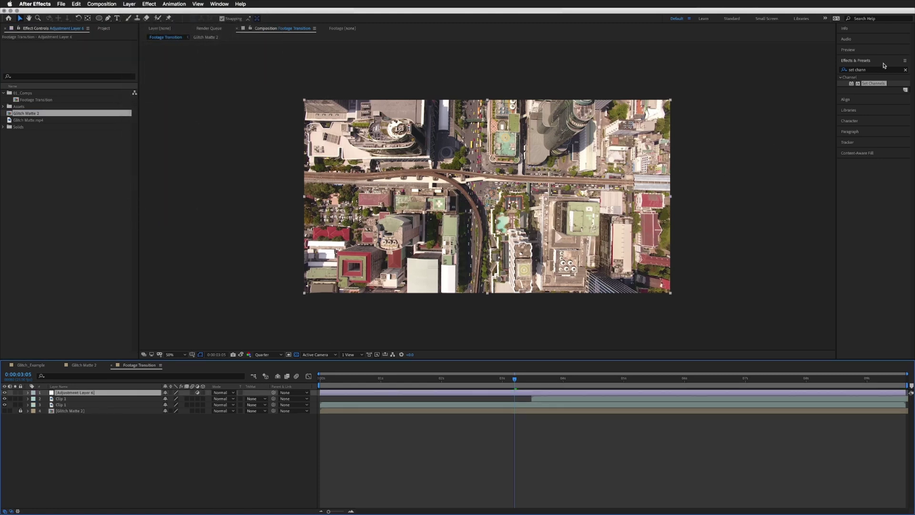
click(851, 71)
text(displace)
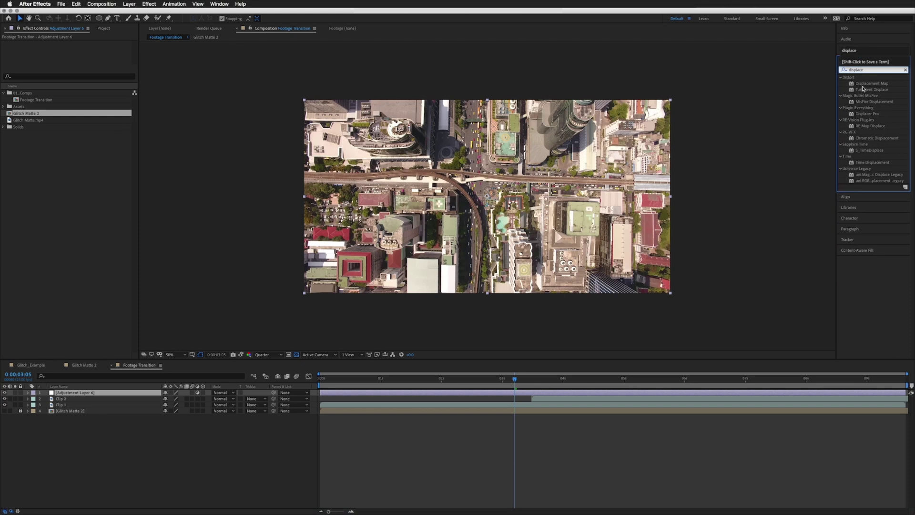
drag(864, 87, 86, 399)
key(Return)
text(Glitch)
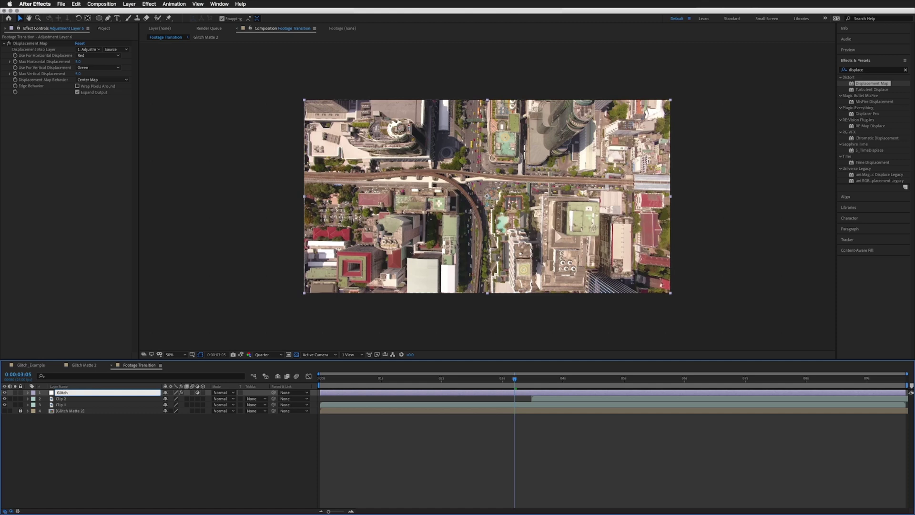
key(Return)
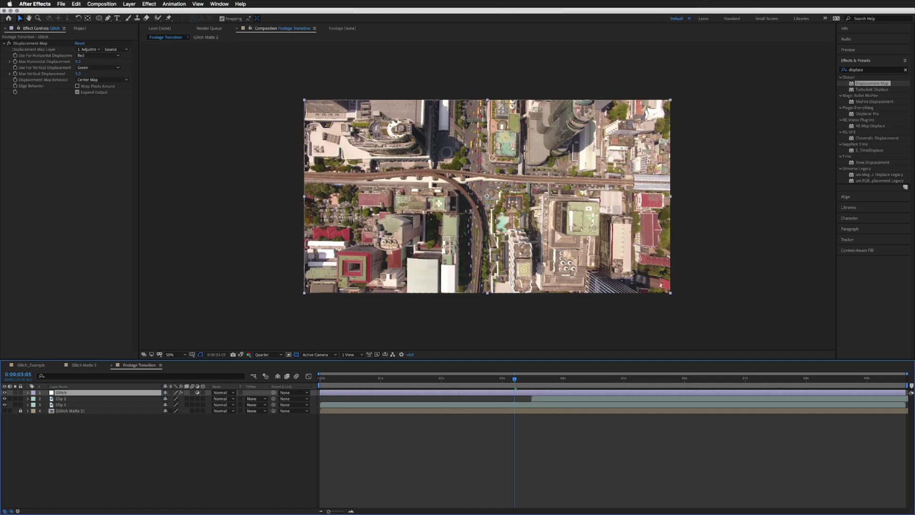
Step: Use Glitch Matte 2 as the displacement map with 123 maximum horizontal displacement
click(90, 50)
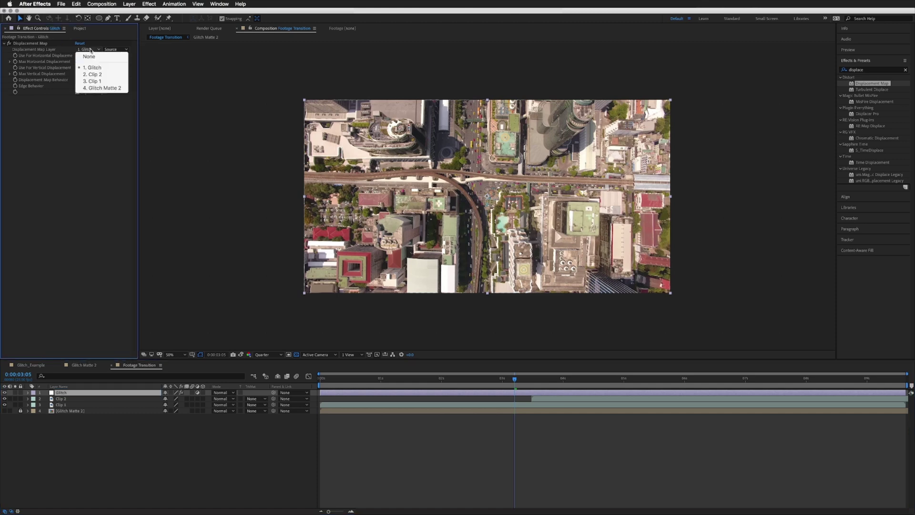
click(105, 88)
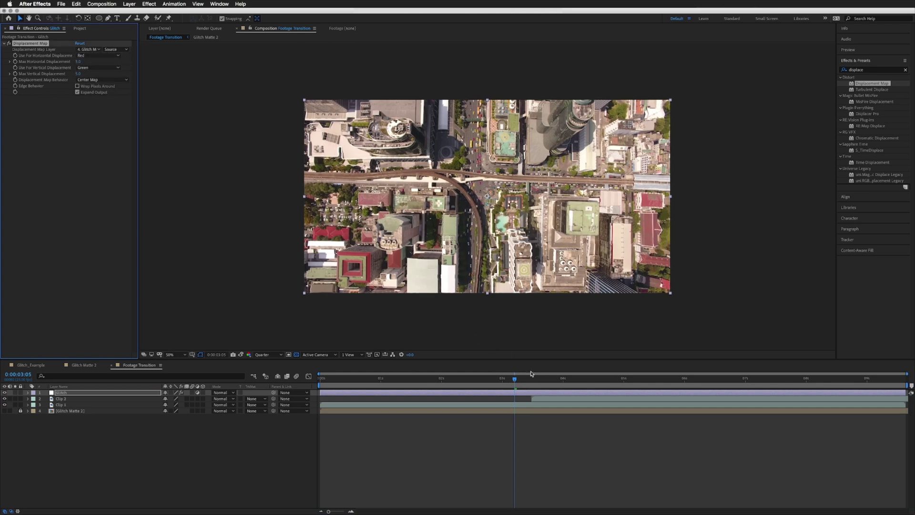
drag(78, 62, 85, 73)
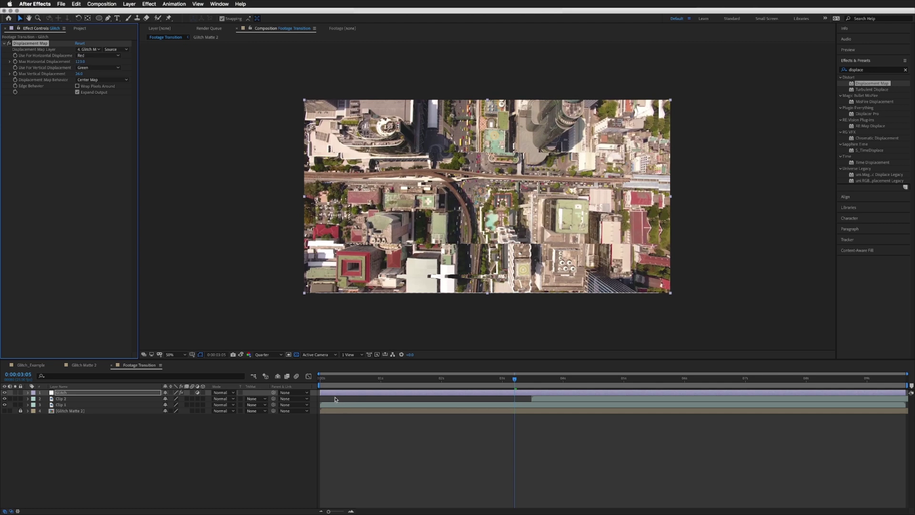
Step: Trim the Glitch layer to run from 3:00 to 3:19
click(95, 393)
drag(337, 392, 550, 382)
key(alt+bracketright)
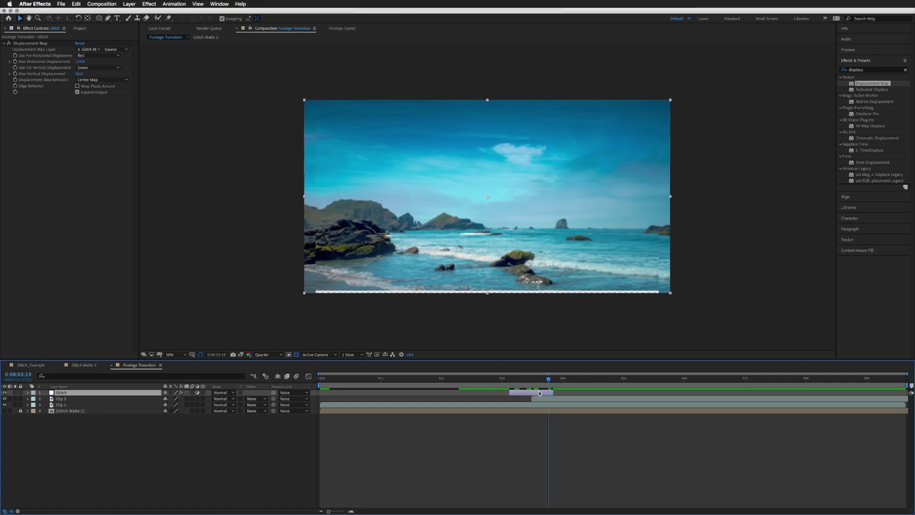
Step: Set the work area from about 2:13 to 4:13, preview the transition, and park at 3:10
drag(548, 379, 475, 381)
key(b)
drag(570, 380, 595, 380)
key(n)
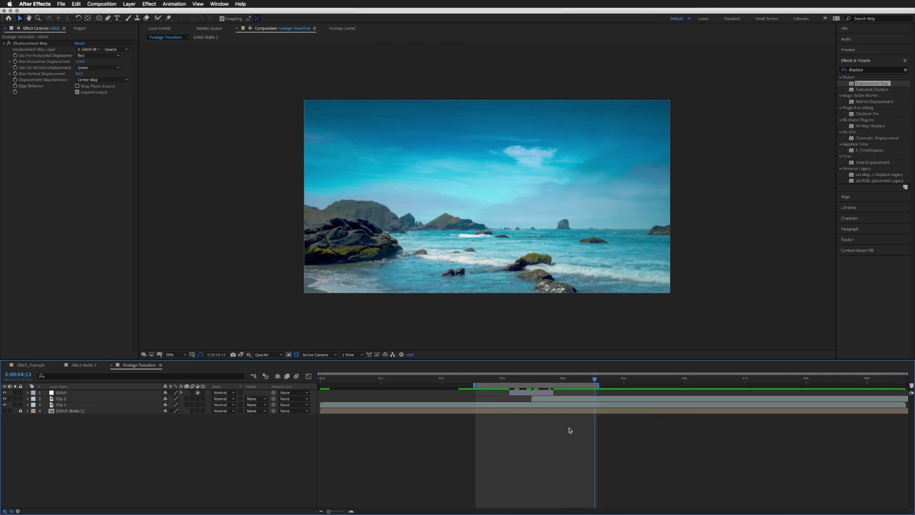
key(space)
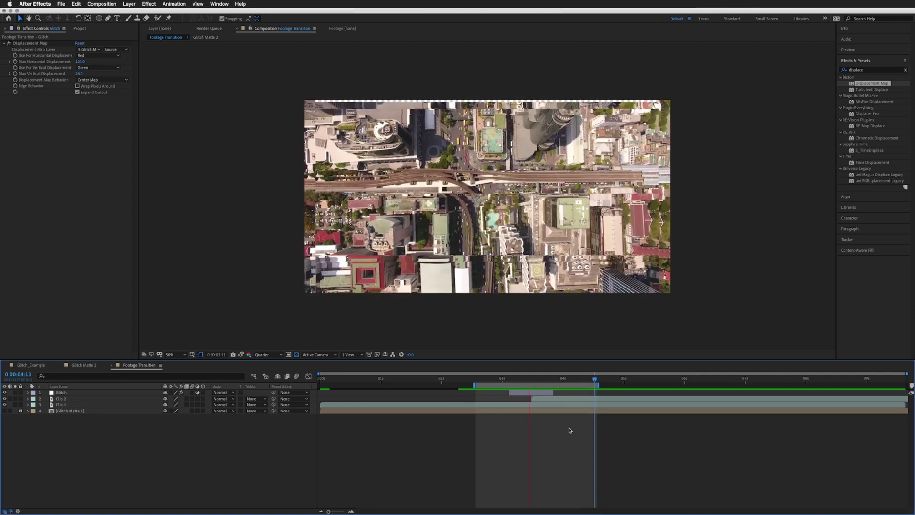
key(space)
drag(521, 381, 526, 382)
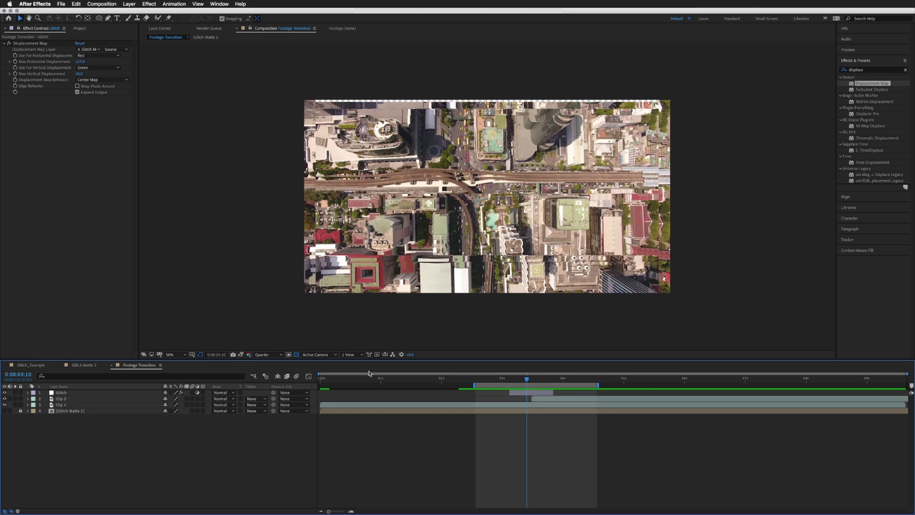
Step: Move the Glitch layer beneath Clip 2 and set the current time to 3:06
click(542, 394)
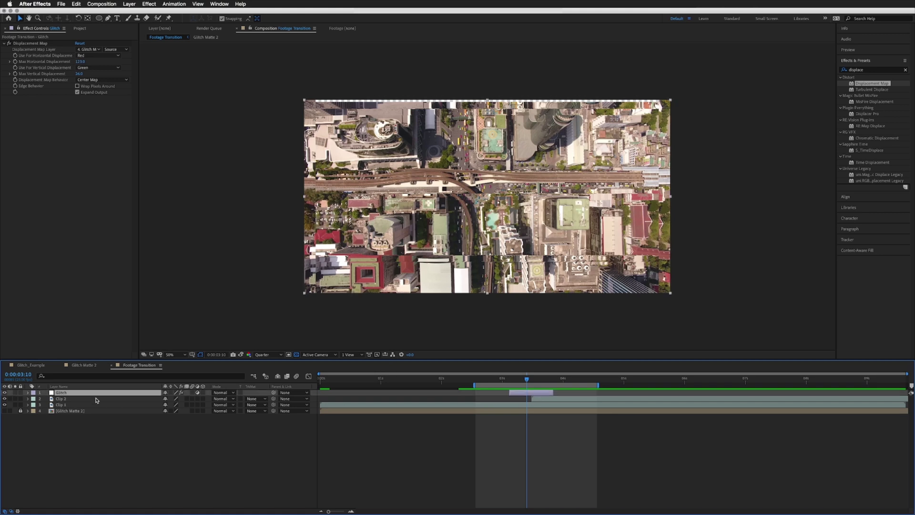
drag(61, 397, 62, 405)
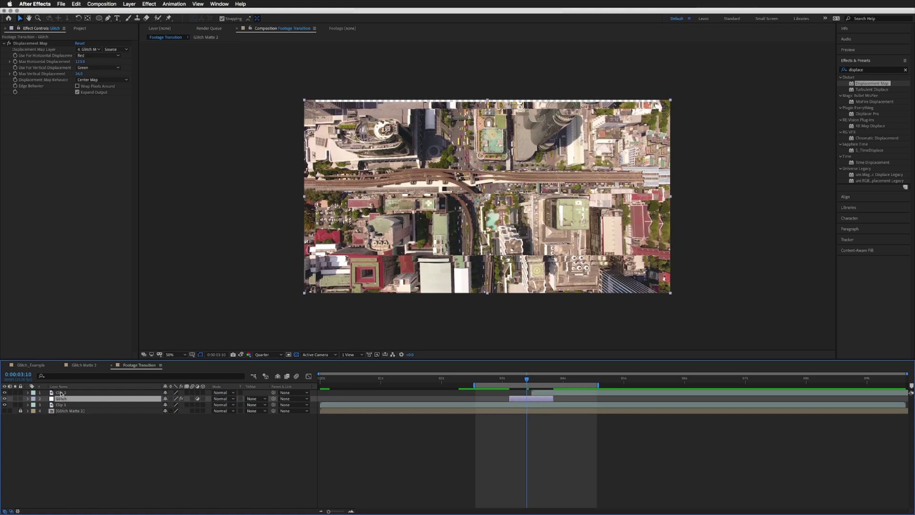
click(518, 394)
mouse_move(526, 380)
mouse_down()
mouse_move(503, 380)
mouse_move(520, 380)
mouse_up()
click(522, 404)
Step: Paste the Glitch layer's Displacement Map onto Clip 2 at its start, keeping Glitch Matte 2 as the map
click(532, 396)
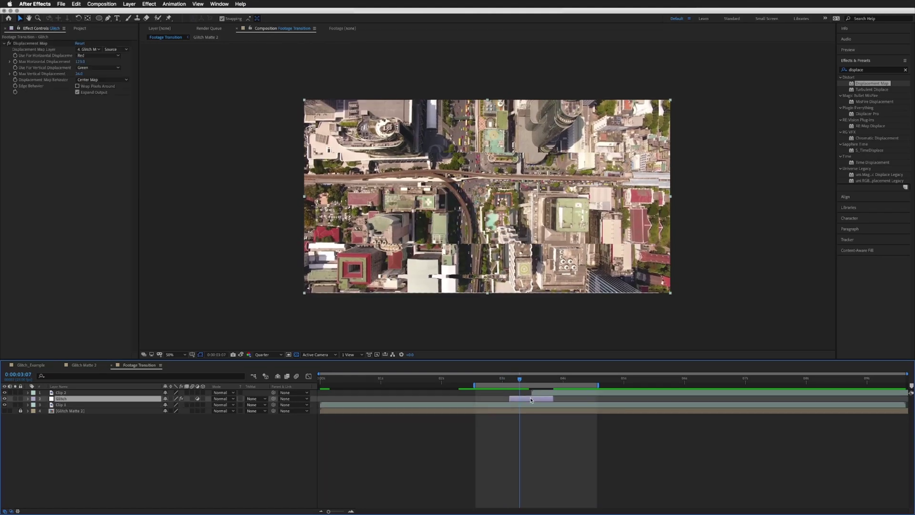
click(30, 43)
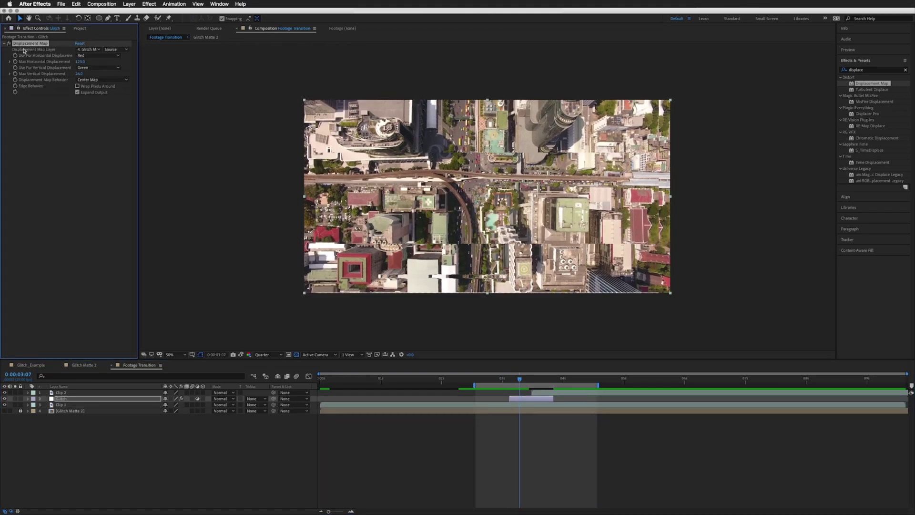
click(539, 394)
key(i)
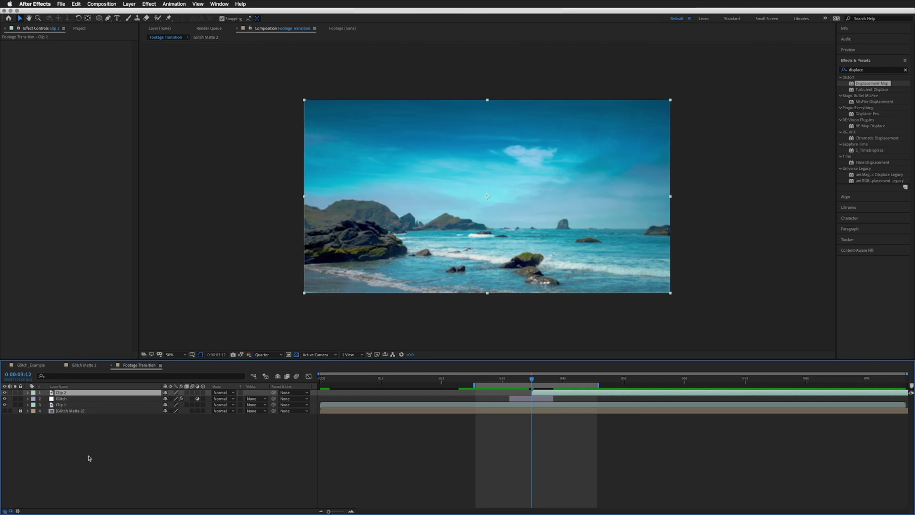
key(super+v)
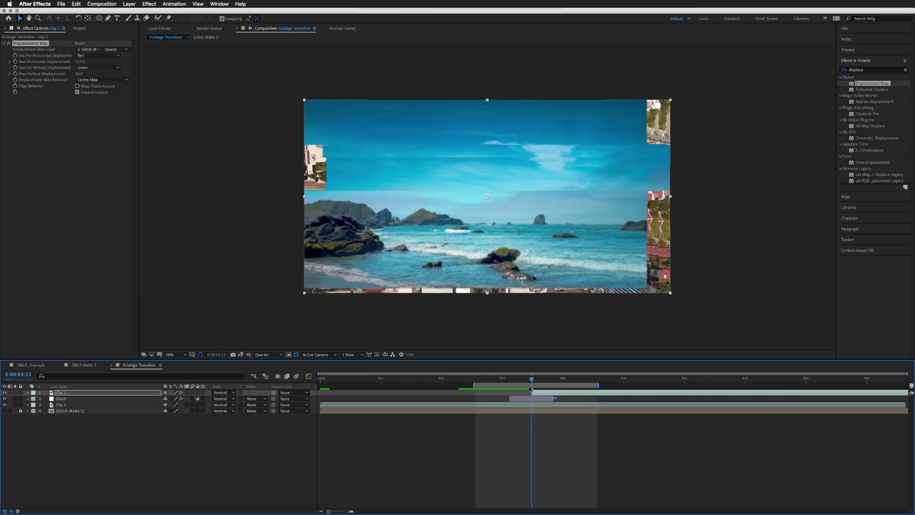
key(comma)
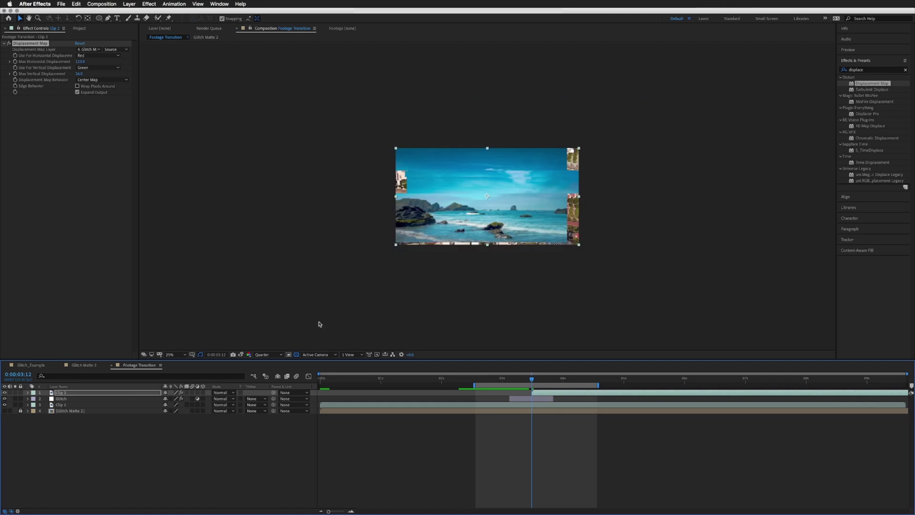
click(34, 44)
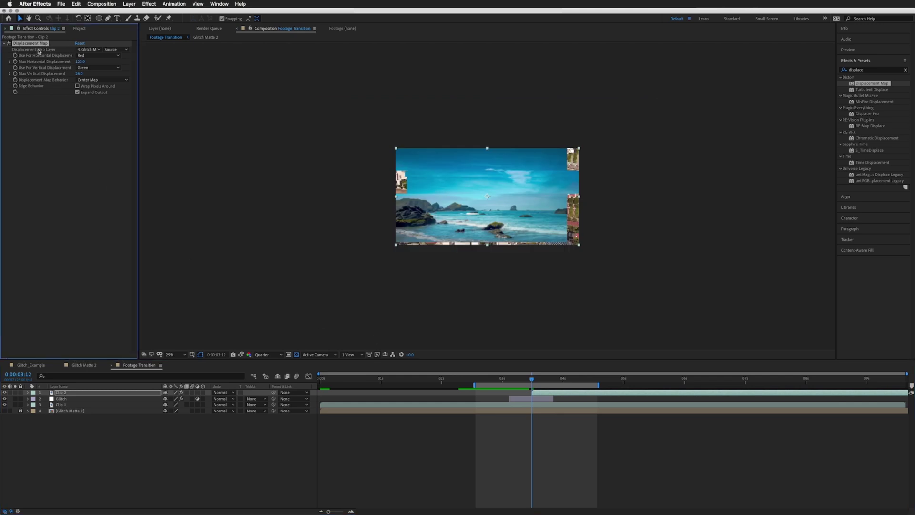
click(89, 49)
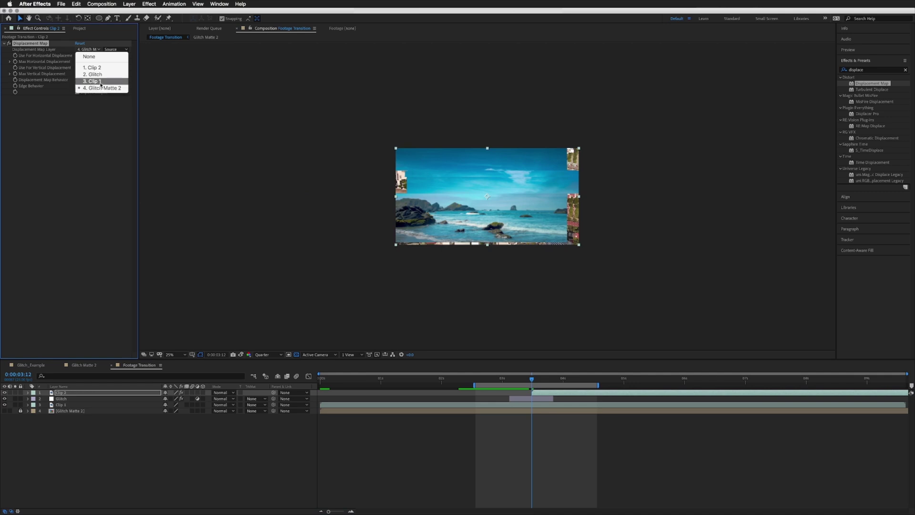
click(78, 125)
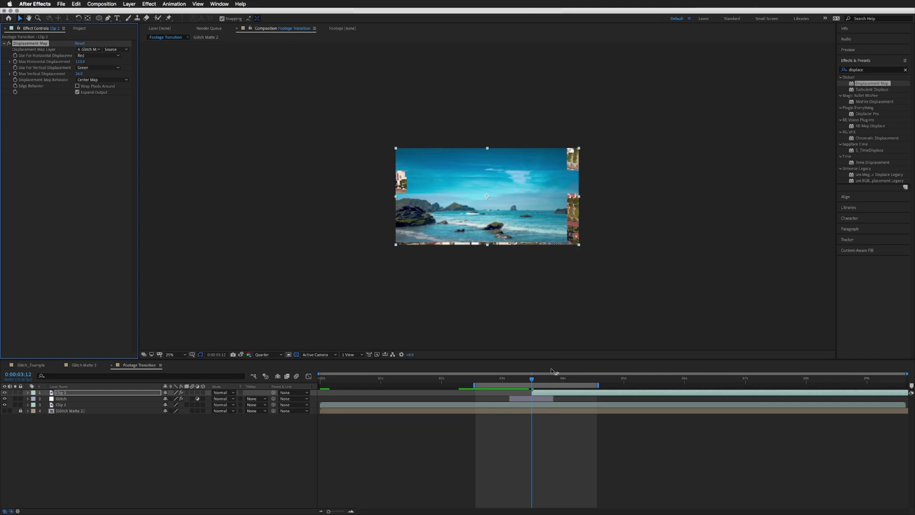
Step: Keyframe Clip 2's Max Horizontal Displacement at 1259.0 on 3:15, then 379.0 on 3:19
mouse_move(531, 379)
mouse_down()
mouse_move(550, 380)
mouse_move(520, 382)
mouse_move(530, 379)
mouse_up()
drag(79, 62, 482, 56)
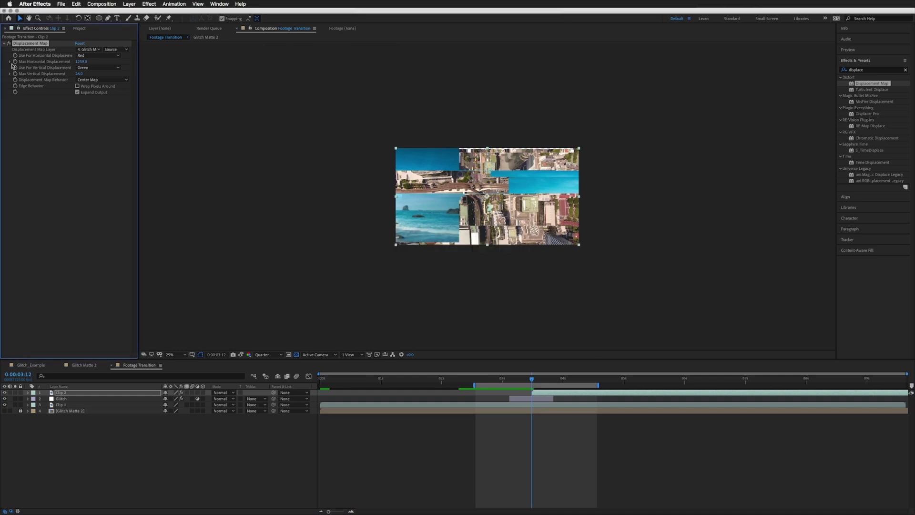
key(u)
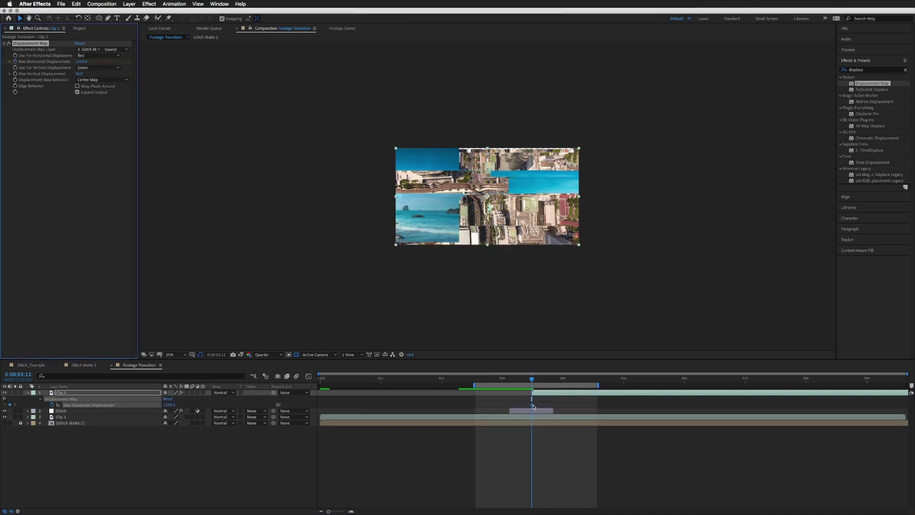
click(548, 383)
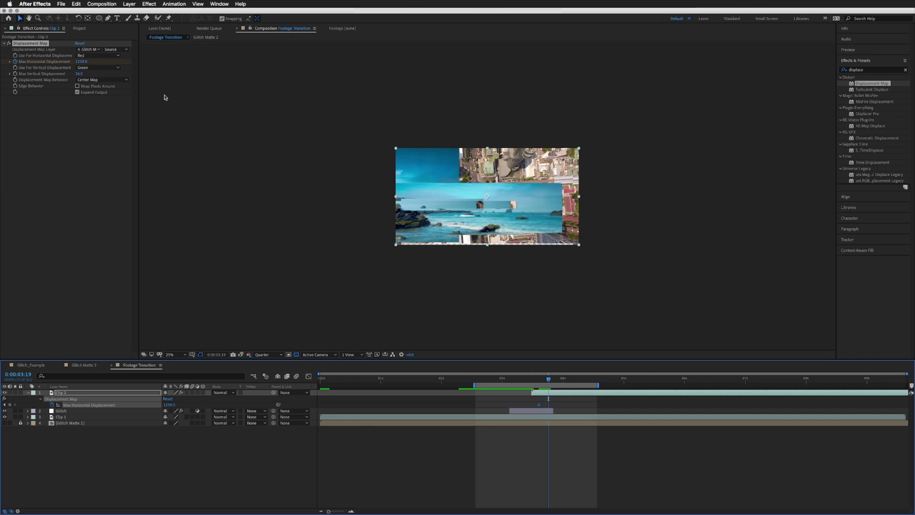
mouse_move(81, 61)
mouse_down()
mouse_move(27, 63)
mouse_move(77, 62)
mouse_up()
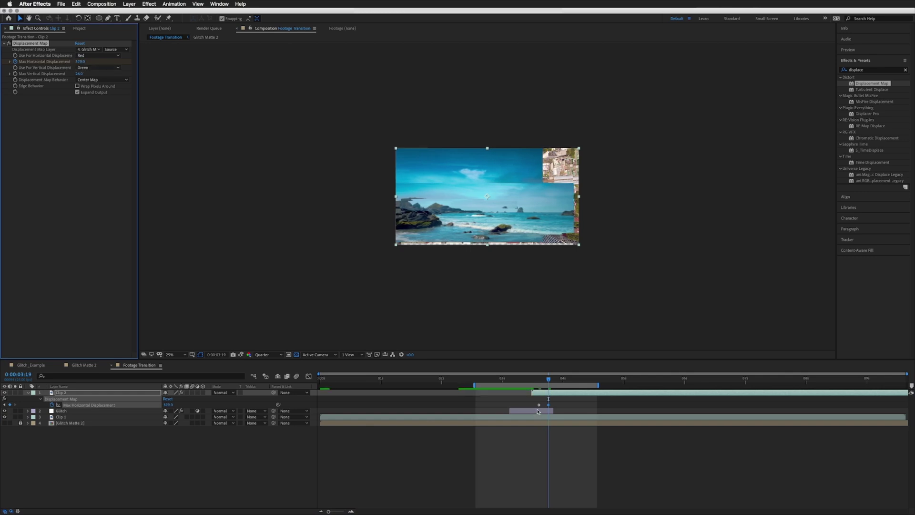
drag(538, 410, 556, 380)
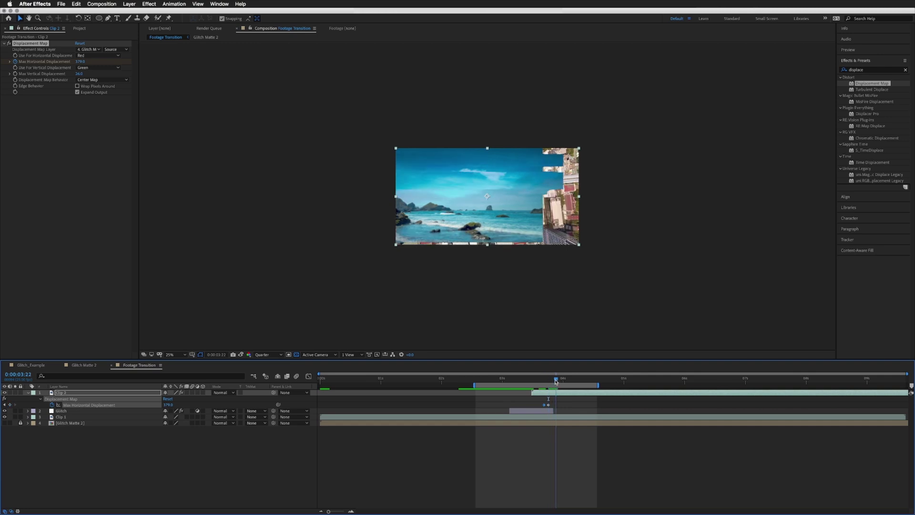
Step: Set Max Horizontal and Max Vertical Displacement to 0.0 at 0:00:03:22 and preview the transition
click(80, 61)
key(Return)
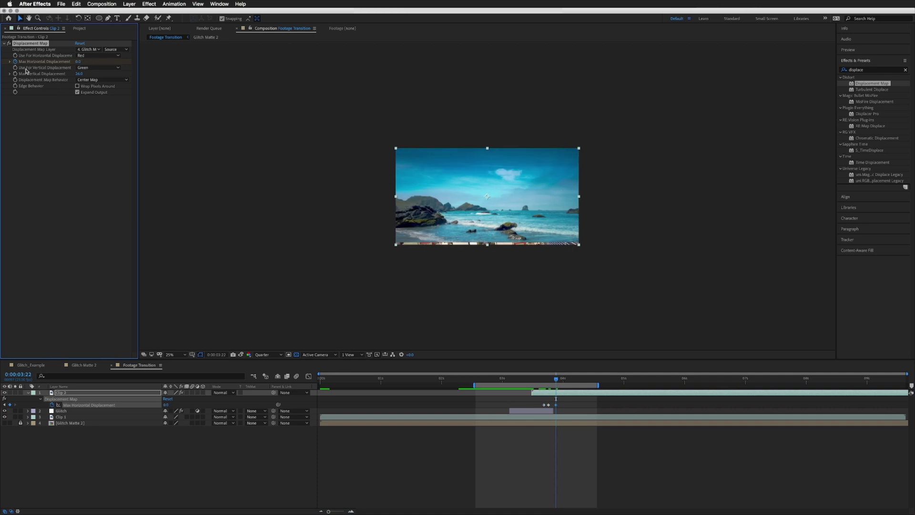
drag(556, 379, 549, 380)
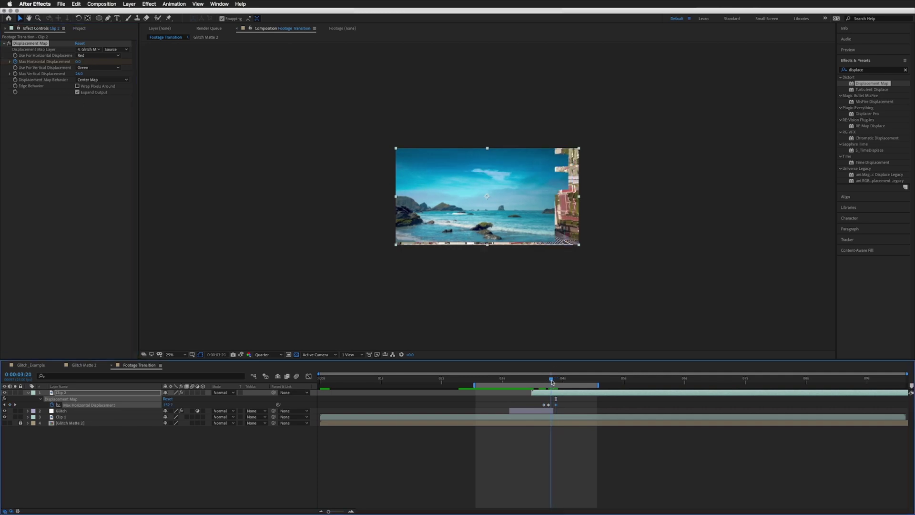
click(16, 75)
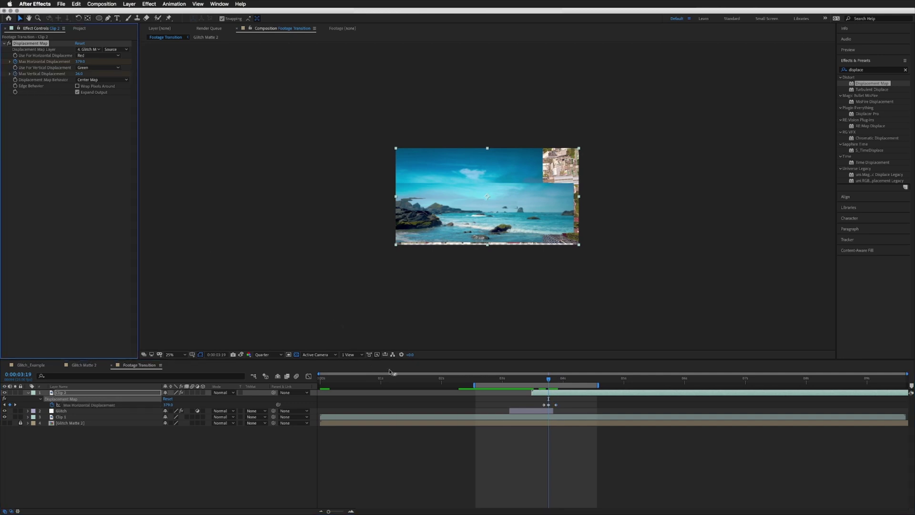
key(k)
click(79, 74)
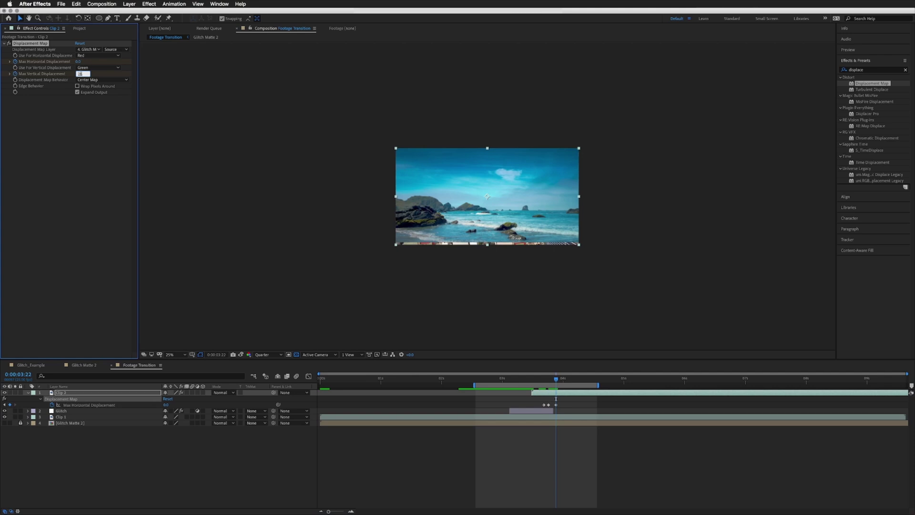
text(0)
key(Return)
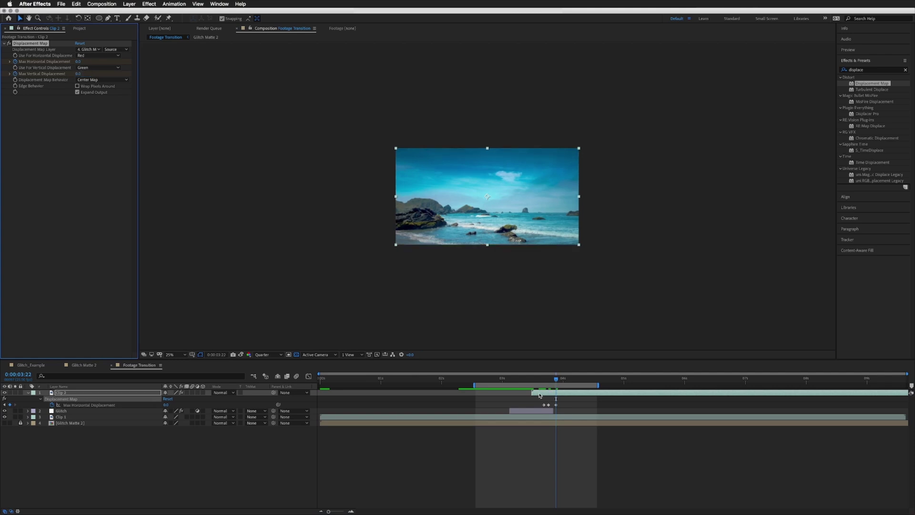
key(space)
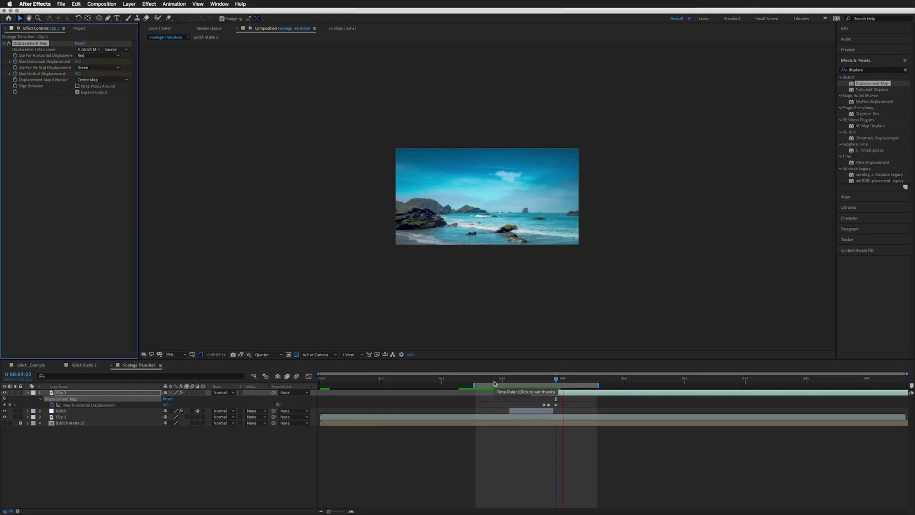
drag(542, 381, 564, 414)
Step: Turn all of Clip 2's displacement keyframes into hold keyframes and scrub to check the held values
key(u)
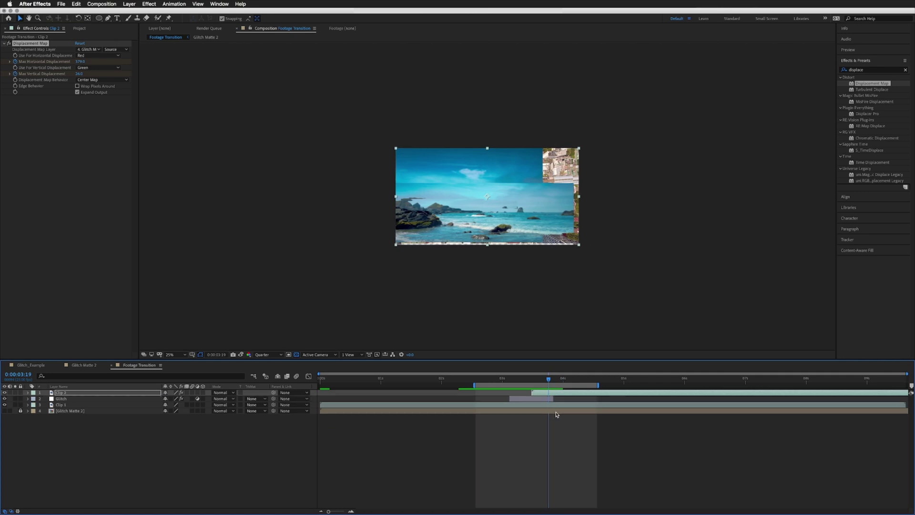
key(u)
drag(537, 402, 554, 416)
right_click(548, 407)
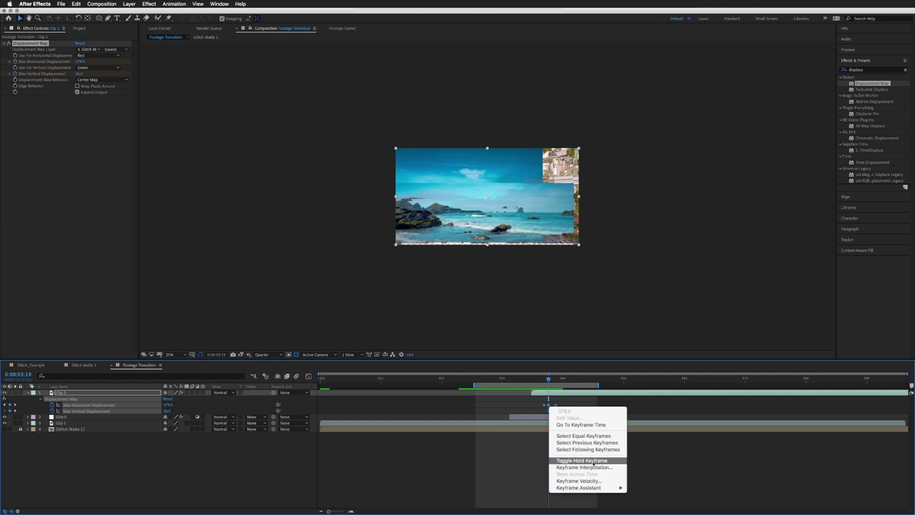
click(521, 403)
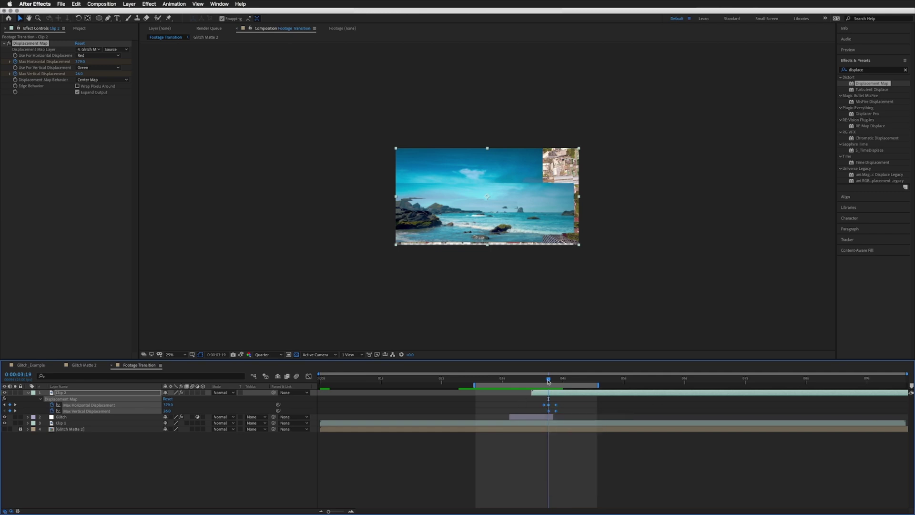
drag(552, 379, 552, 384)
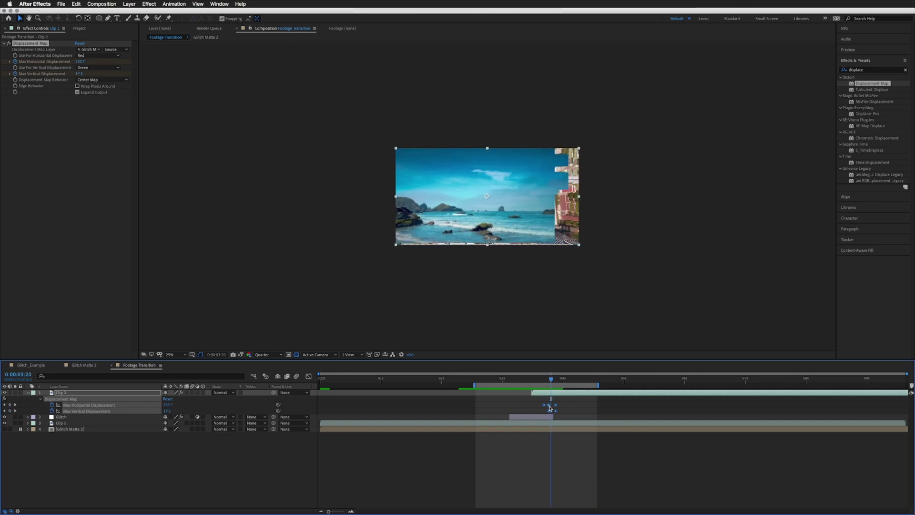
right_click(550, 408)
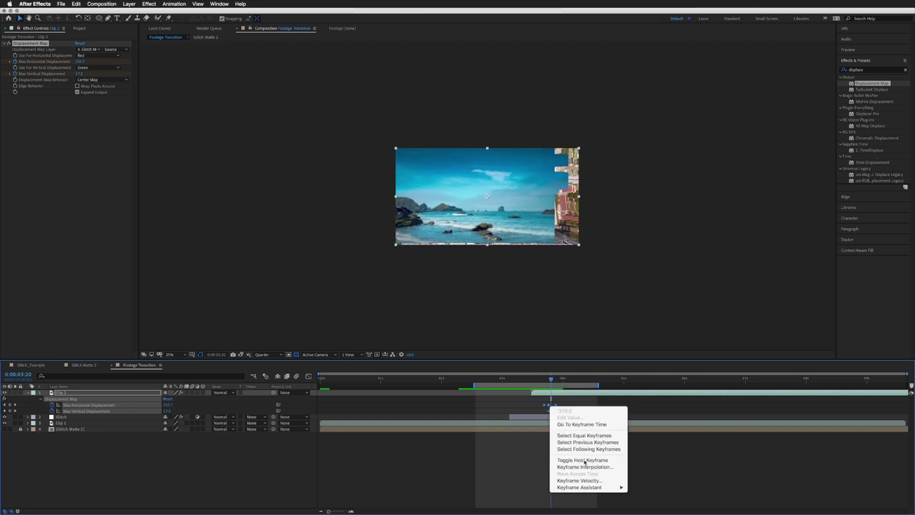
click(555, 409)
drag(555, 382, 539, 382)
click(523, 408)
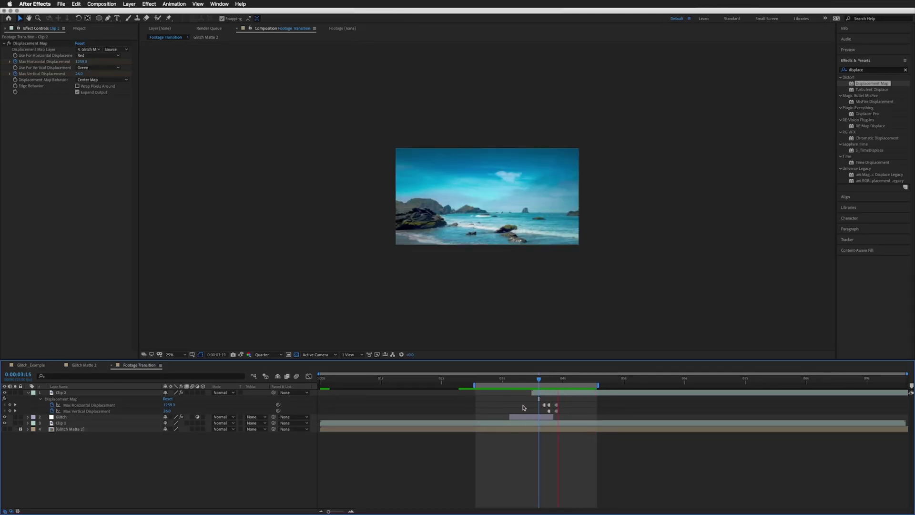
Step: Start the Glitch layer a few frames later, previewing the city-to-beach transition at 50% before and after
key(space)
key(period)
key(space)
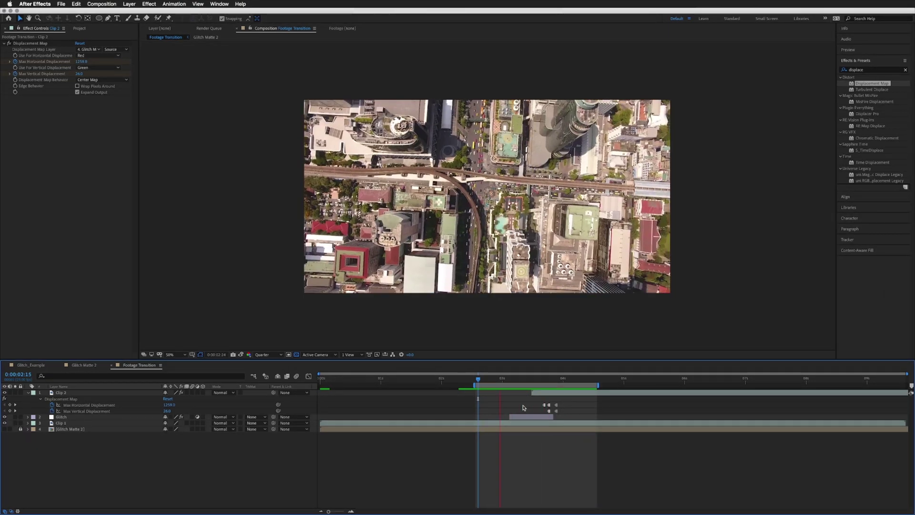
key(space)
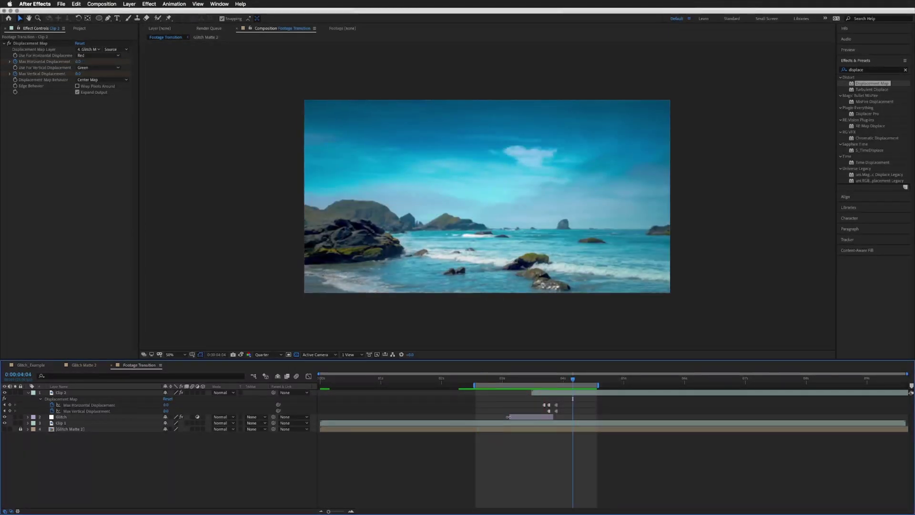
drag(508, 417, 511, 418)
key(space)
click(517, 408)
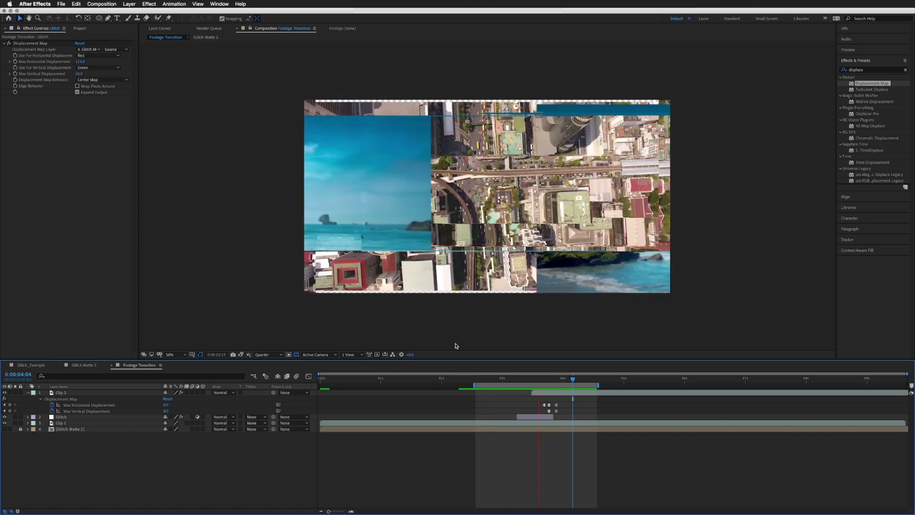
Step: Compare Clip 2's Displacement Map with the Glitch Matte 2 composition, then preview the matte's glitch bars
click(84, 365)
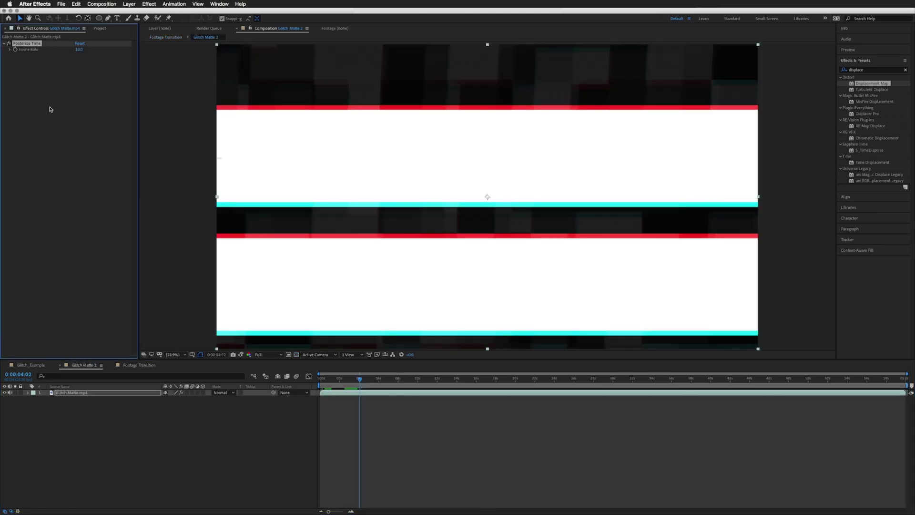
click(140, 365)
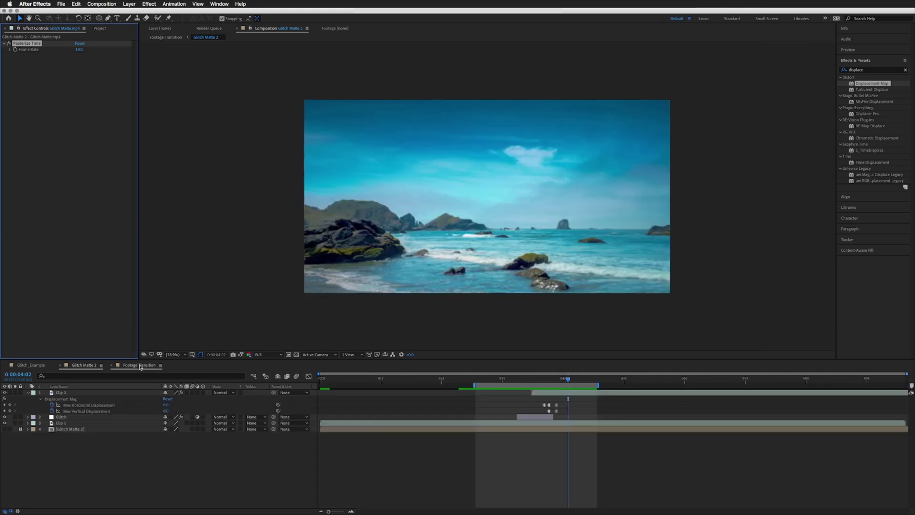
click(62, 394)
click(55, 400)
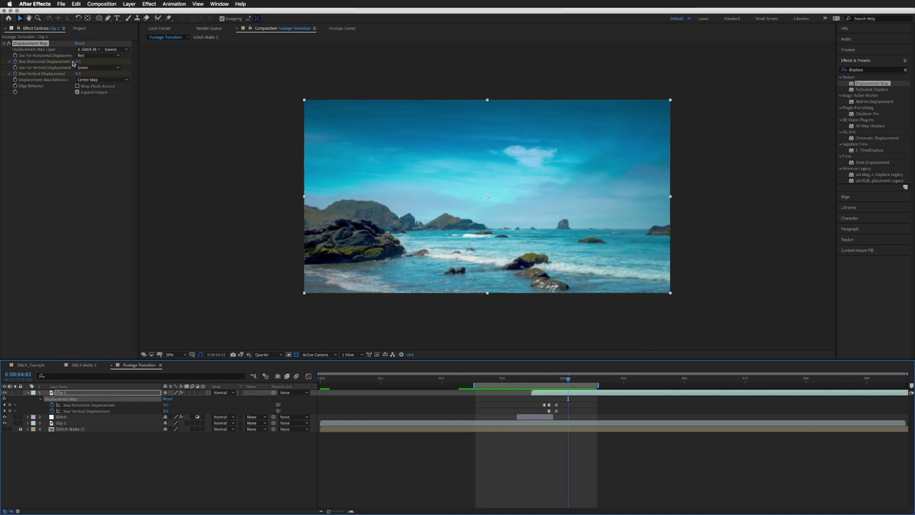
click(85, 365)
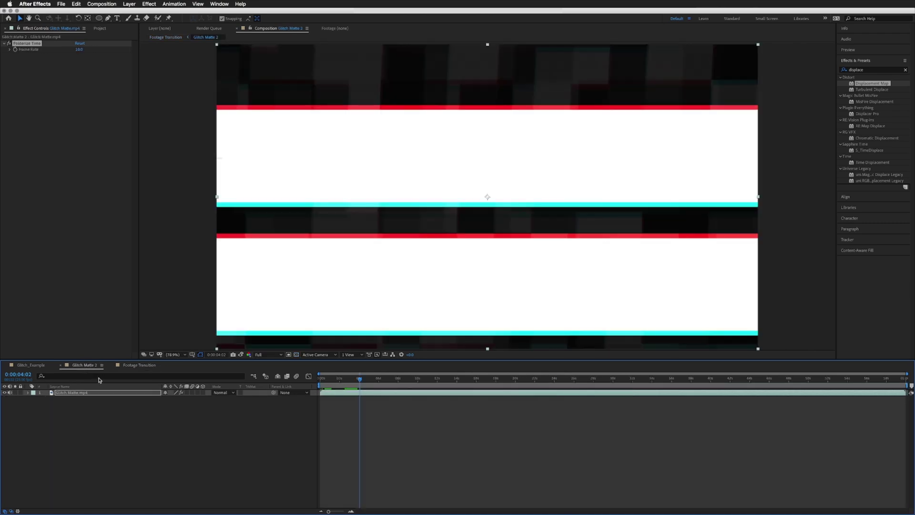
click(401, 424)
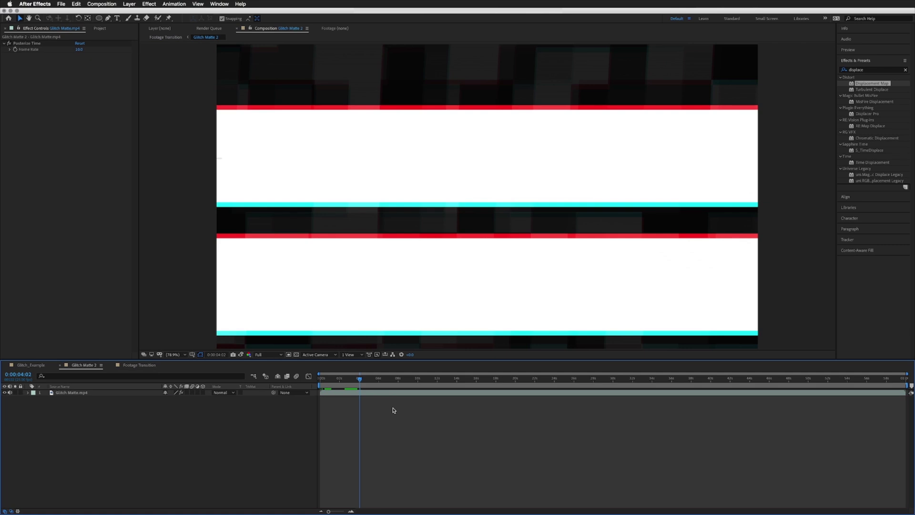
key(space)
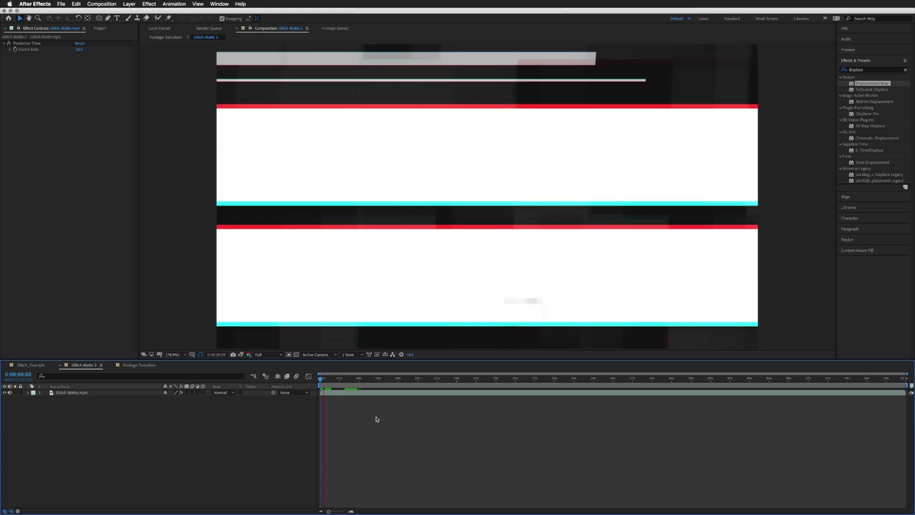